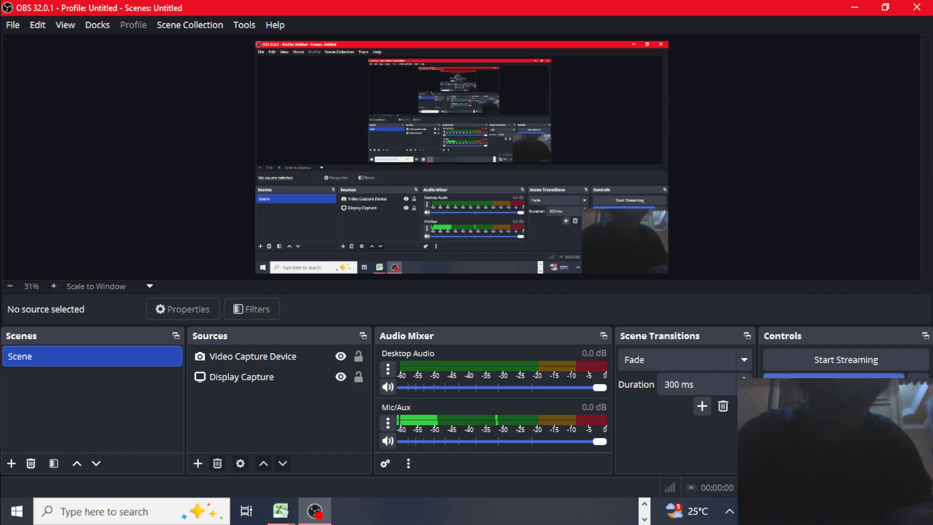
Switch to the Word document Tugas_ACARA_6_KORELASI_STATISTIKA_2025 and enable editing on it
{"action": "left_click", "coordinate": [643, 504]}
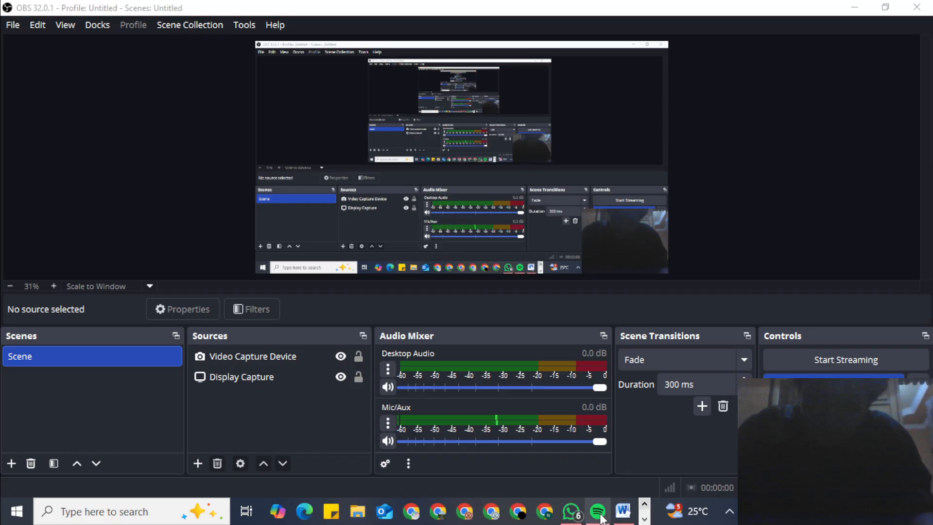
{"action": "mouse_move", "coordinate": [627, 508]}
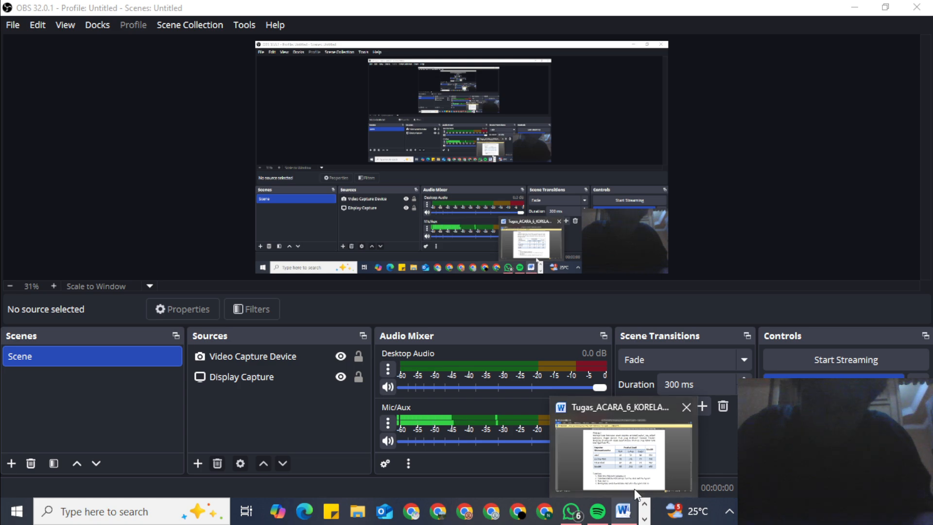
{"action": "left_click", "coordinate": [635, 492]}
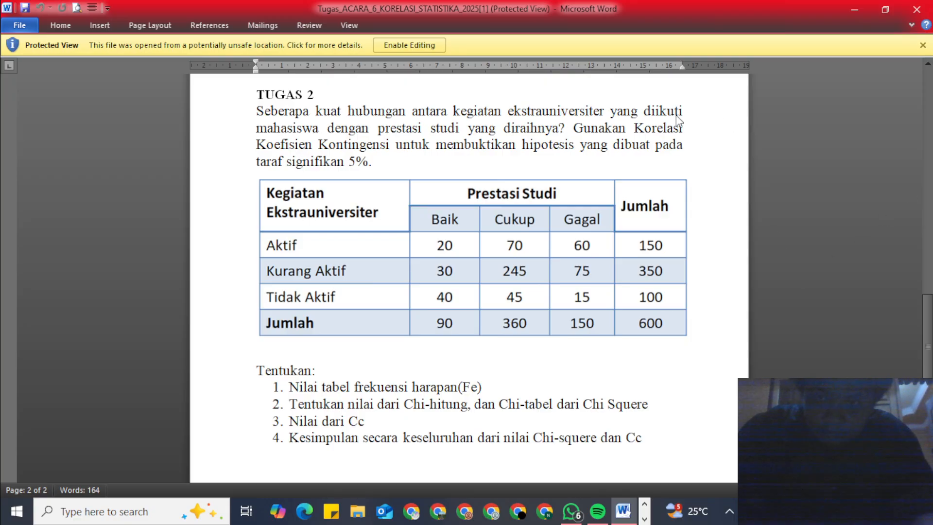
{"action": "left_click", "coordinate": [434, 48]}
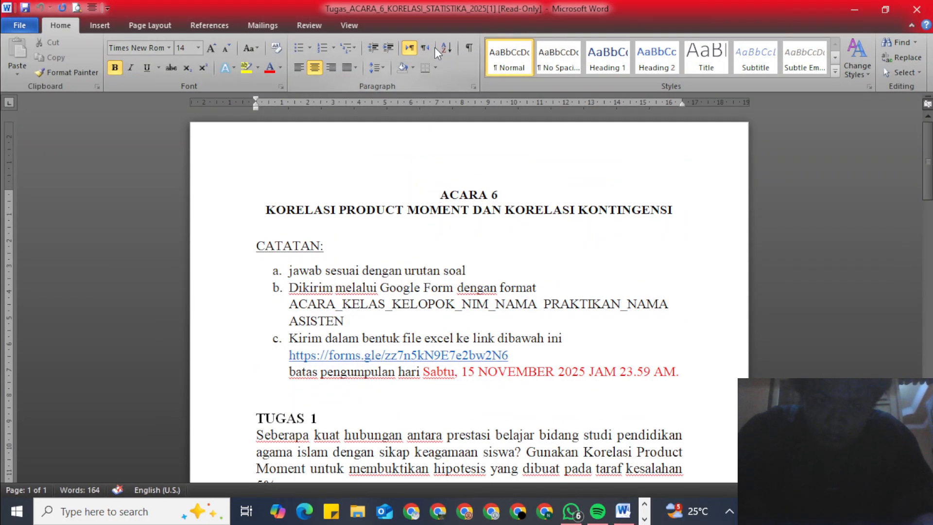
Read through the assignment notes and the Tugas 1 question with its score table and task list
{"action": "key", "text": "Down"}
{"action": "key", "text": "Down"}
{"action": "key", "text": "Down"}
{"action": "key", "text": "Down"}
{"action": "key", "text": "Down"}
{"action": "key", "text": "Down"}
{"action": "key", "text": "Down"}
{"action": "key", "text": "Down"}
{"action": "key", "text": "Down"}
{"action": "key", "text": "Down"}
{"action": "key", "text": "Down"}
{"action": "key", "text": "Down"}
{"action": "key", "text": "Down"}
{"action": "key", "text": "Down"}
{"action": "key", "text": "Down"}
{"action": "key", "text": "Down"}
{"action": "key", "text": "Down"}
{"action": "key", "text": "Down"}
{"action": "key", "text": "Down"}
{"action": "key", "text": "Down"}
{"action": "key", "text": "Down"}
{"action": "key", "text": "Down"}
{"action": "key", "text": "Down"}
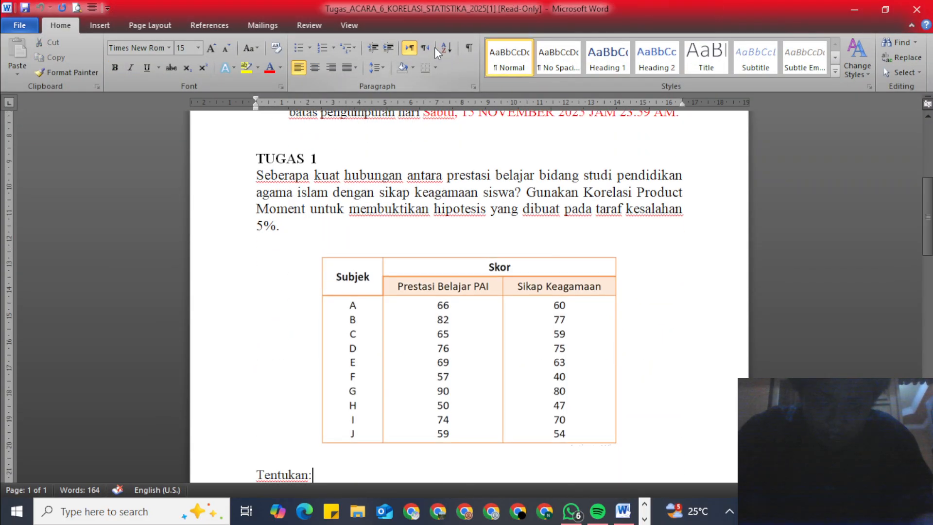
{"action": "key", "text": "End"}
{"action": "key", "text": "Down"}
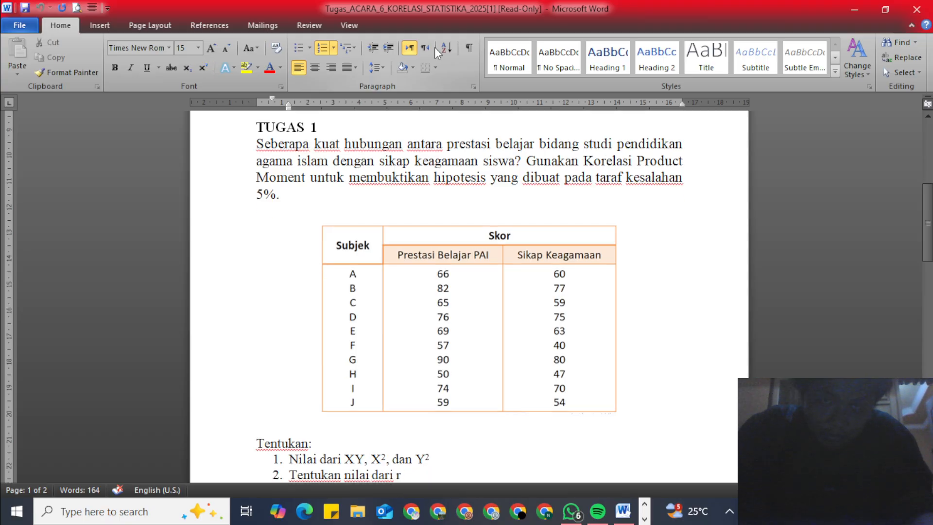
Examine the Tugas 2 contingency table and the items it asks to determine
{"action": "key", "text": "Down"}
{"action": "key", "text": "Down"}
{"action": "key", "text": "Down"}
{"action": "key", "text": "Down"}
{"action": "key", "text": "Down"}
{"action": "key", "text": "Down"}
{"action": "key", "text": "Down"}
{"action": "key", "text": "Down"}
{"action": "key", "text": "Down"}
{"action": "key", "text": "Down"}
{"action": "key", "text": "Down"}
{"action": "key", "text": "Down"}
{"action": "key", "text": "Down"}
{"action": "key", "text": "Down"}
{"action": "key", "text": "Down"}
{"action": "key", "text": "Down"}
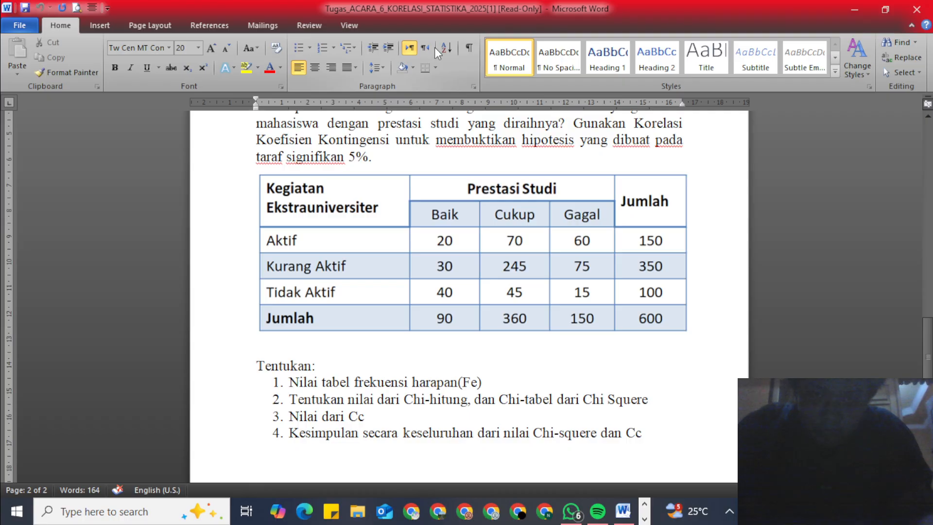
Return to the Tugas 1 heading and review its product moment correlation question and data table
{"action": "key", "text": "Up"}
{"action": "key", "text": "Up"}
{"action": "key", "text": "Up"}
{"action": "key", "text": "Up"}
{"action": "key", "text": "Up"}
{"action": "key", "text": "Up"}
{"action": "key", "text": "Up"}
{"action": "key", "text": "Up"}
{"action": "key", "text": "Up"}
{"action": "key", "text": "Up"}
{"action": "key", "text": "Up"}
{"action": "key", "text": "Up"}
{"action": "key", "text": "Up"}
{"action": "key", "text": "Up"}
{"action": "key", "text": "Up"}
{"action": "key", "text": "Up"}
{"action": "key", "text": "Up"}
{"action": "key", "text": "Up"}
{"action": "key", "text": "Up"}
{"action": "key", "text": "Up"}
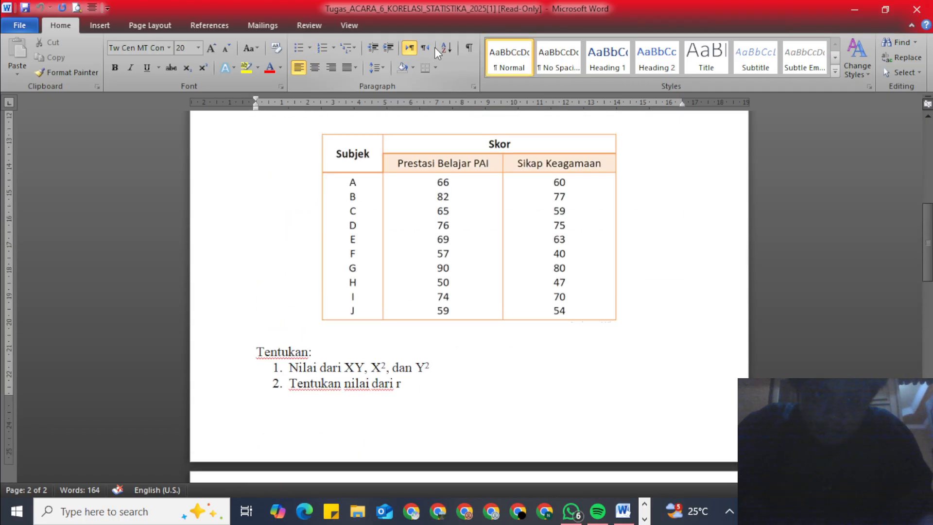
{"action": "key", "text": "Up"}
{"action": "key", "text": "Up"}
{"action": "key", "text": "Up"}
{"action": "key", "text": "Up"}
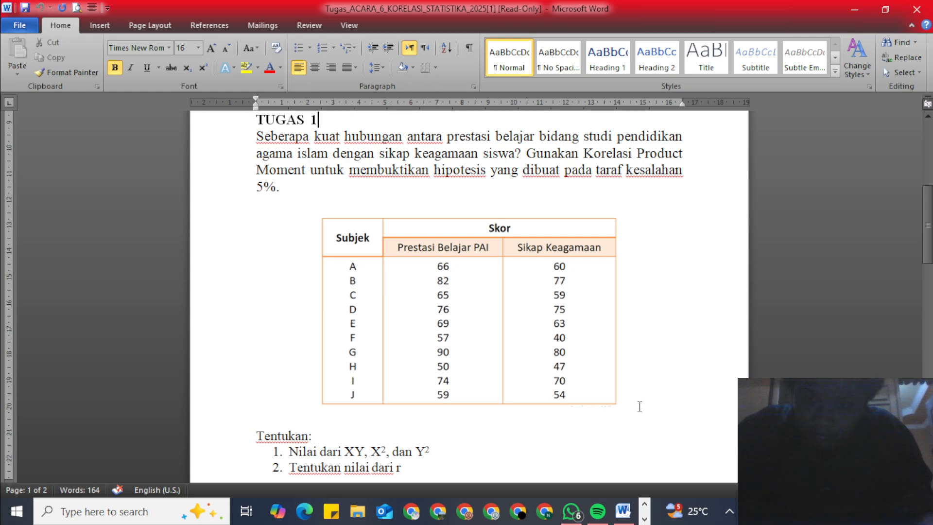
Switch to the statistika 6 workbook in Excel
{"action": "left_click", "coordinate": [644, 519]}
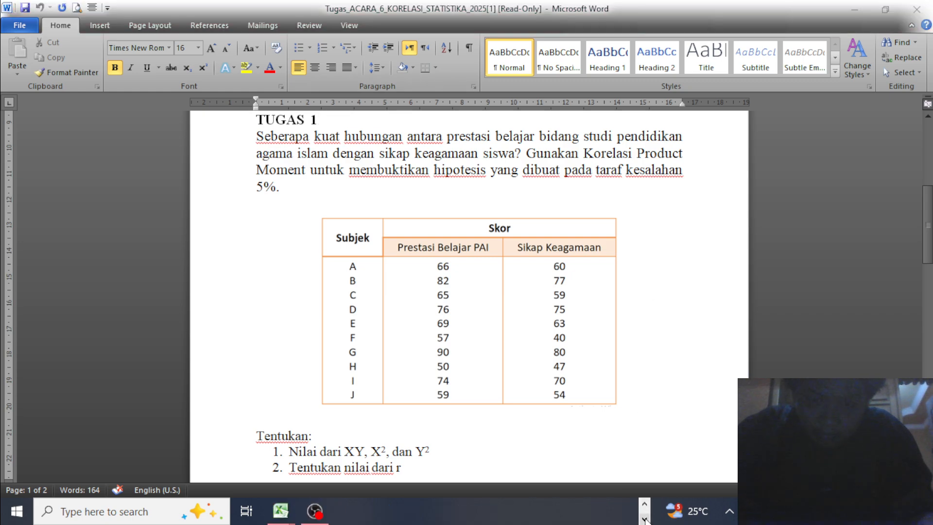
{"action": "mouse_move", "coordinate": [281, 510]}
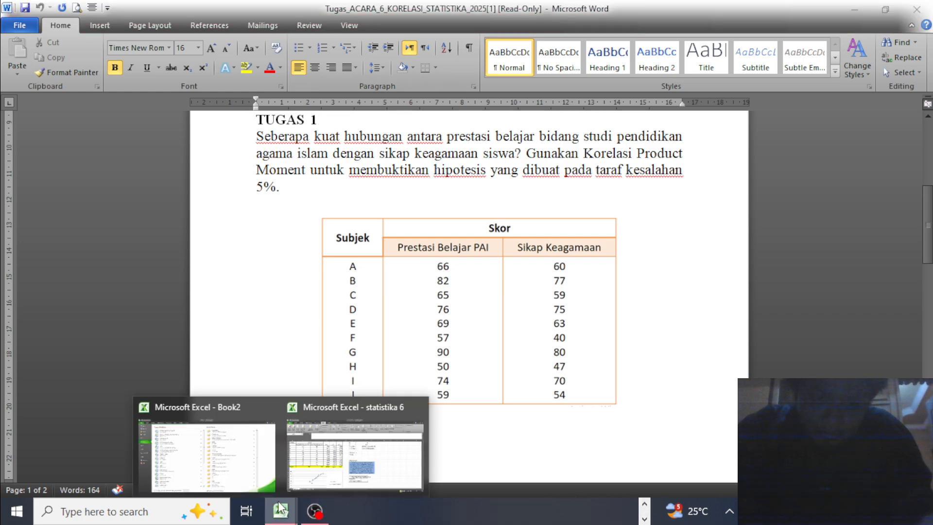
{"action": "left_click", "coordinate": [349, 469]}
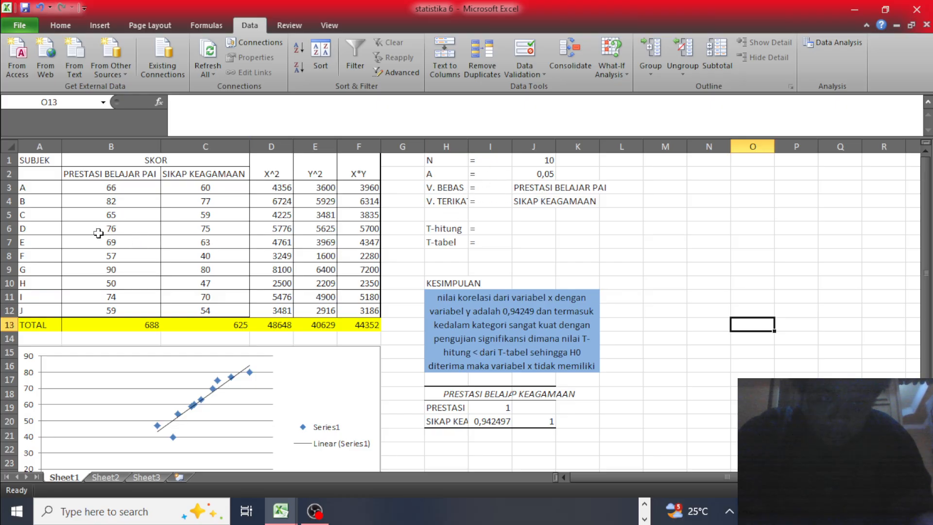
Begin the T-hitung formula in cell J6 with the numerator =I20*(SQRT(J1-2)), referencing the correlation coefficient and N
{"action": "left_click", "coordinate": [524, 232]}
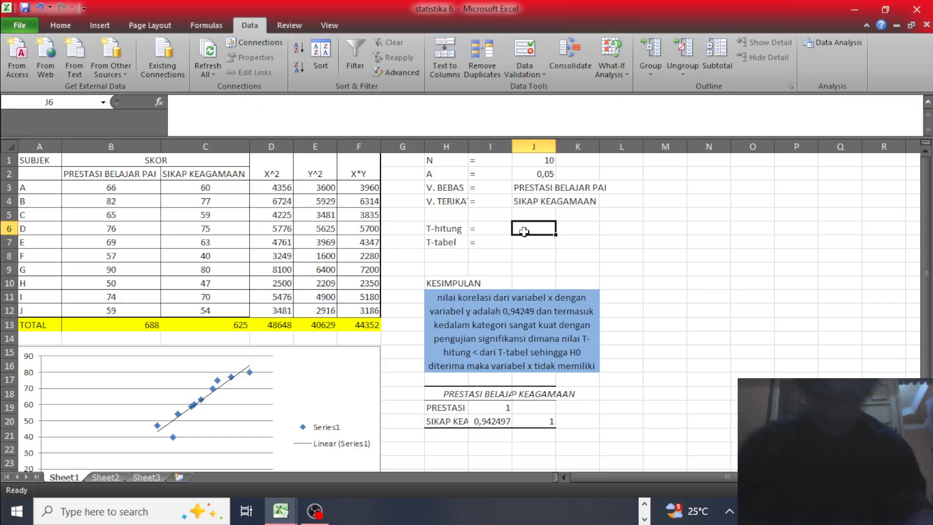
{"action": "type", "text": "="}
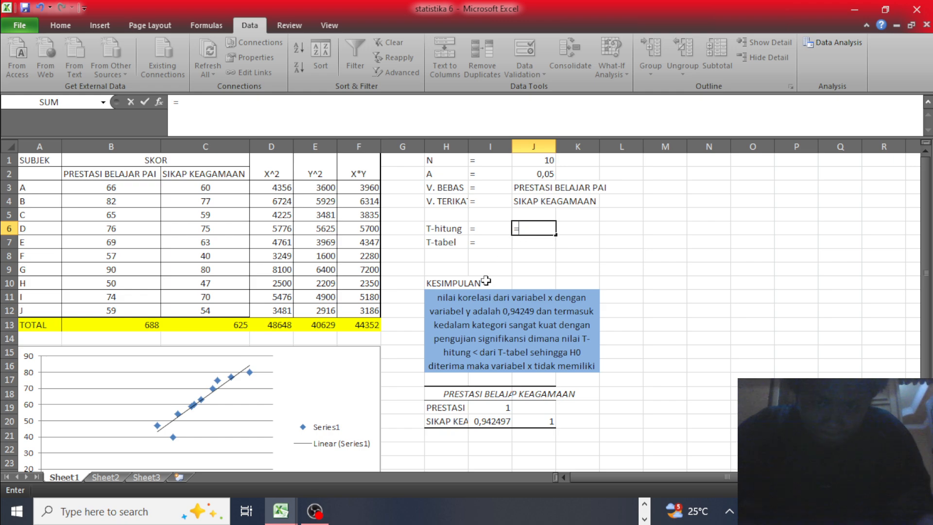
{"action": "left_click", "coordinate": [492, 422]}
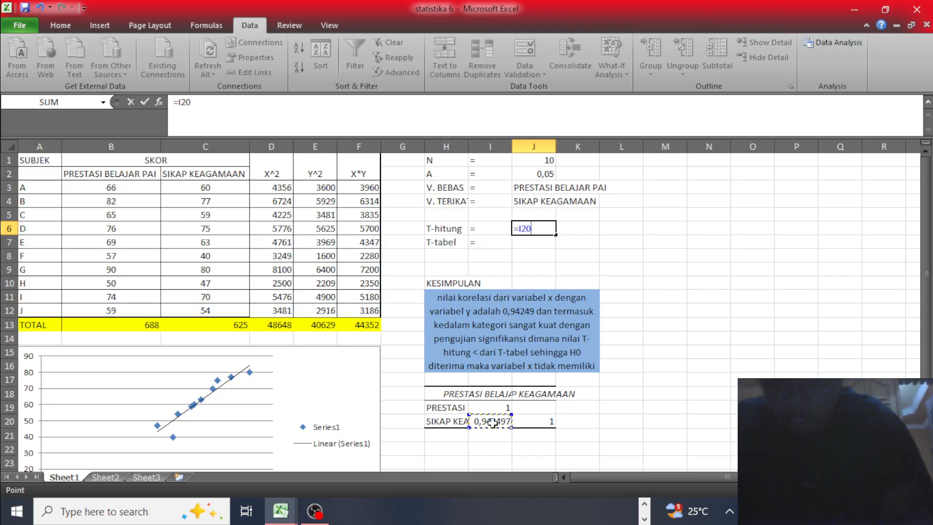
{"action": "type", "text": "*"}
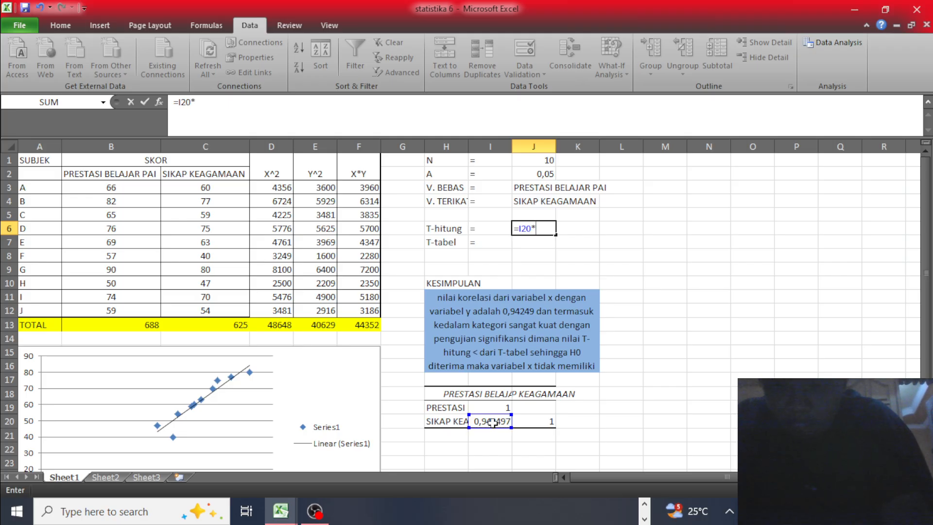
{"action": "type", "text": "("}
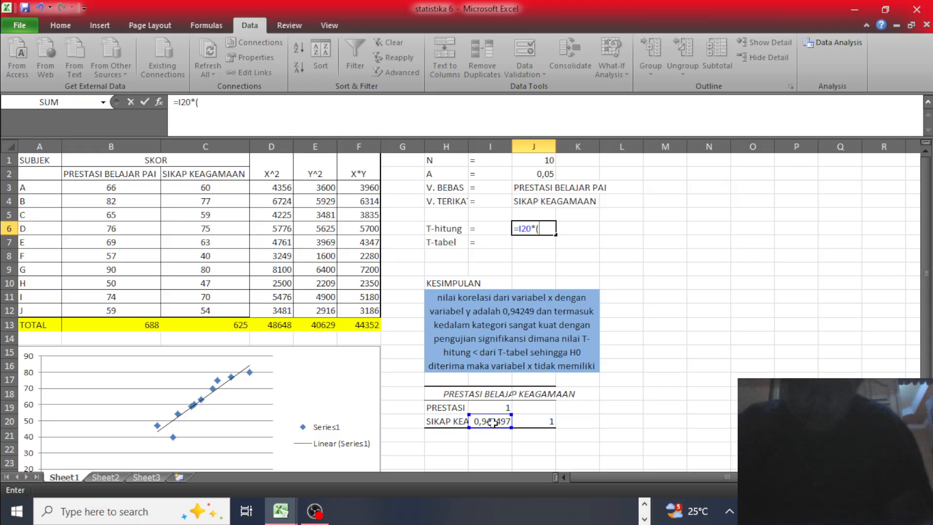
{"action": "type", "text": "sqrt"}
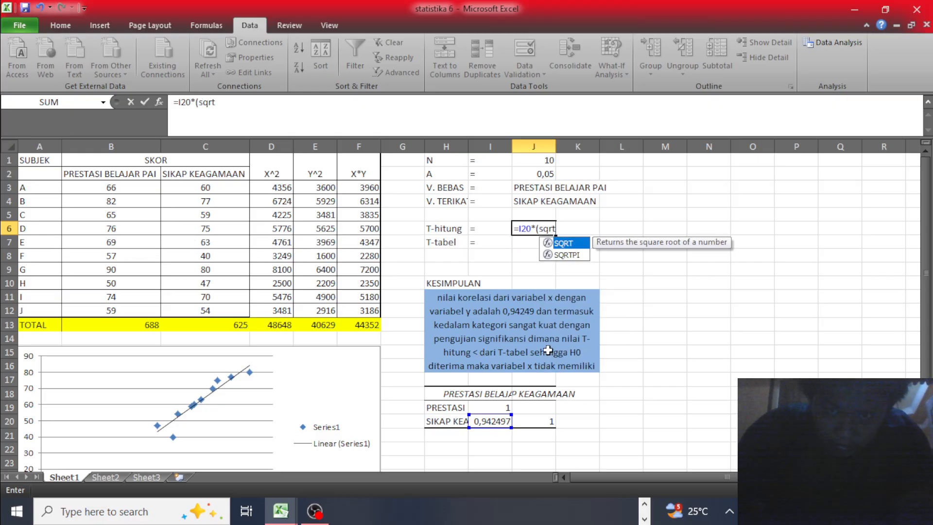
{"action": "double_click", "coordinate": [576, 246]}
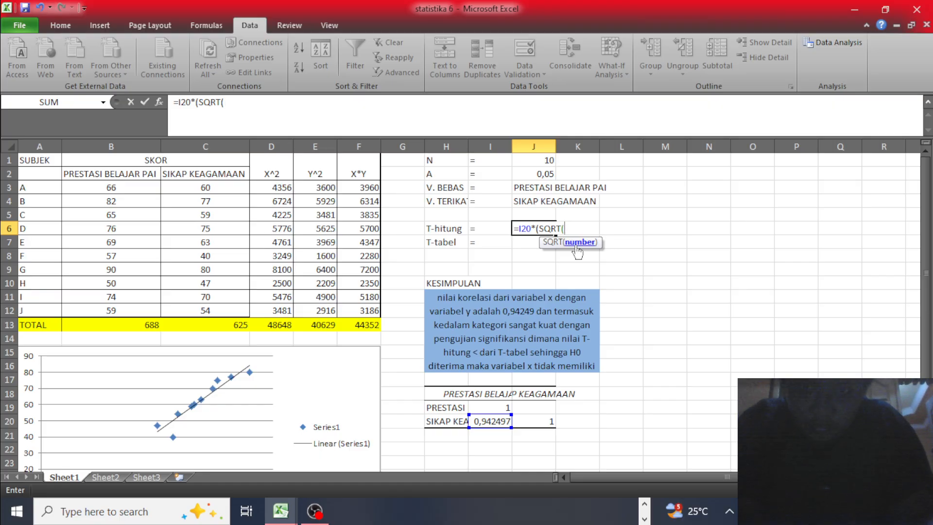
{"action": "left_click", "coordinate": [538, 163]}
{"action": "type", "text": "-2"}
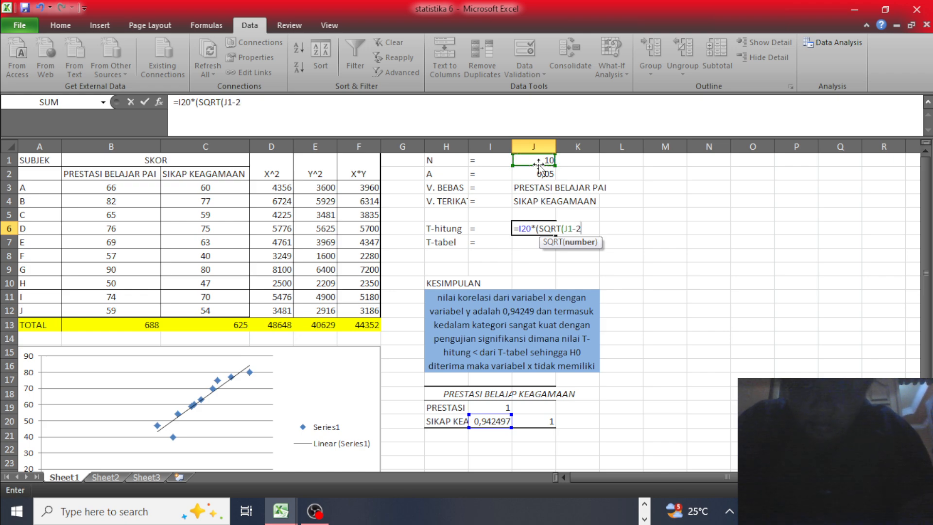
{"action": "type", "text": "))"}
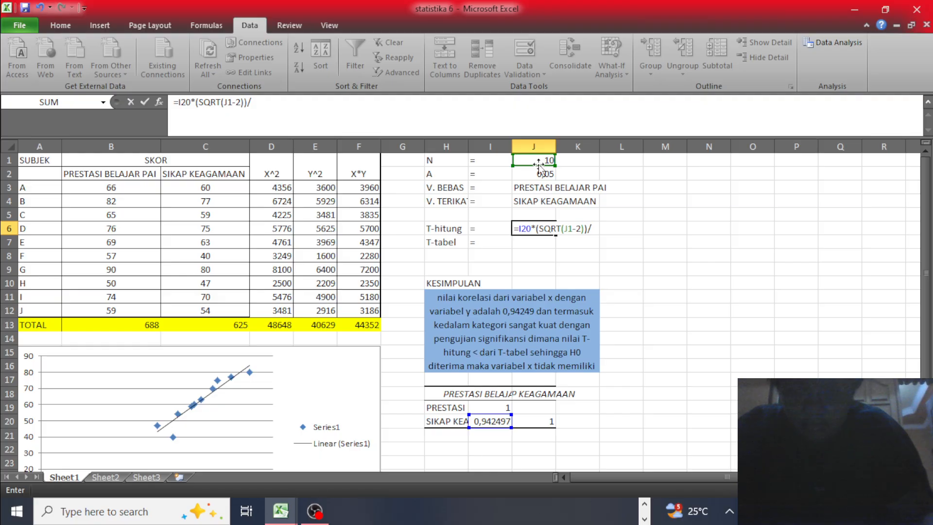
Complete the T-hitung formula in J6 by dividing by (SQRT(1-(I20^2))) and enter it
{"action": "type", "text": "/"}
{"action": "type", "text": "("}
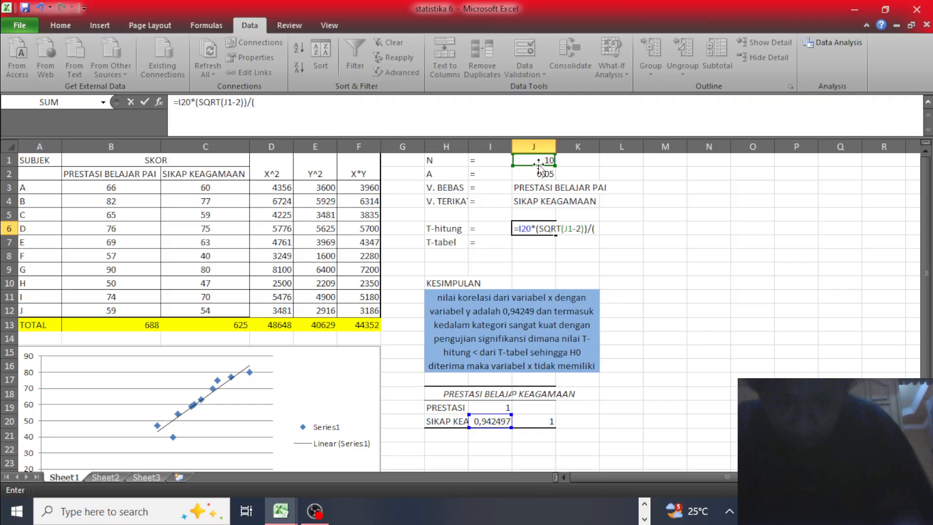
{"action": "type", "text": "sqrt"}
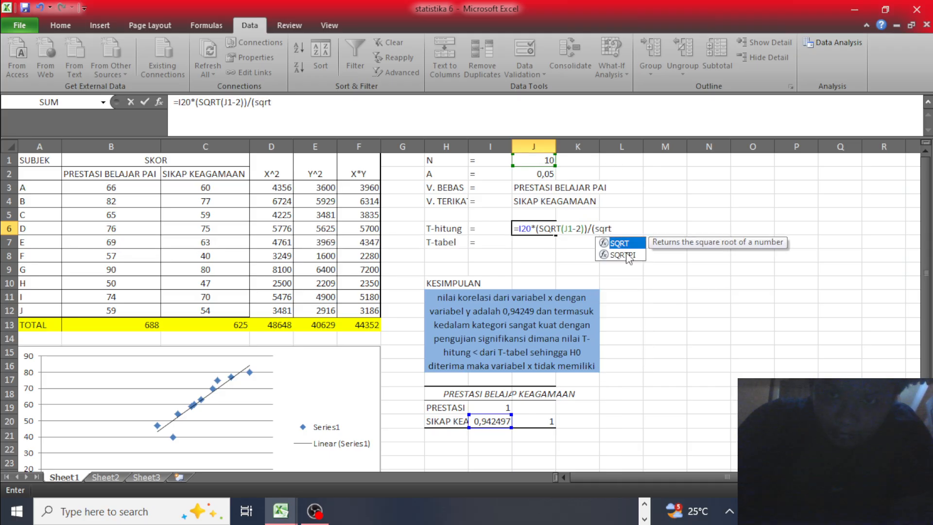
{"action": "double_click", "coordinate": [624, 243]}
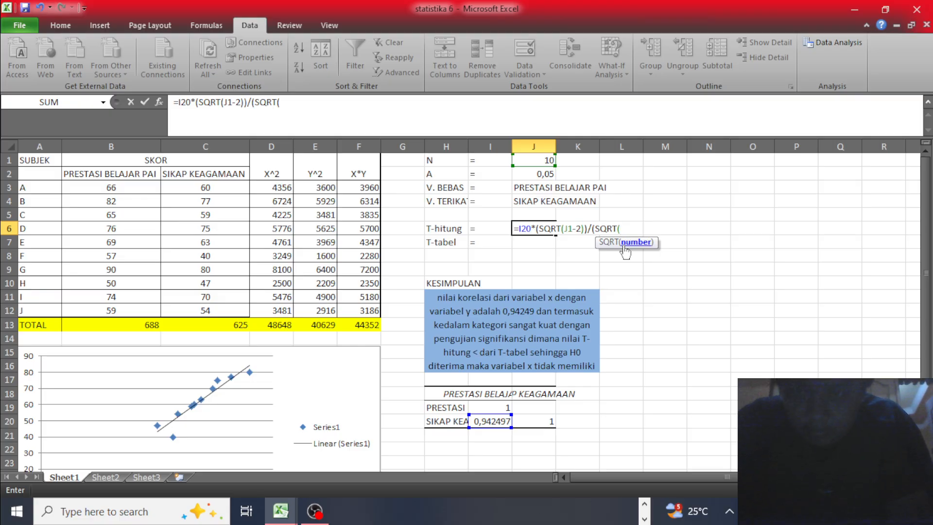
{"action": "type", "text": "1"}
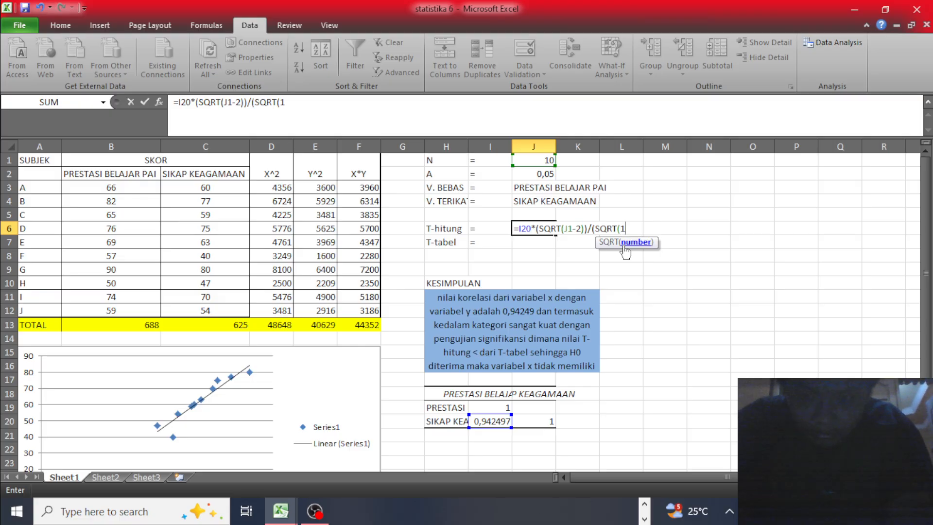
{"action": "type", "text": "-"}
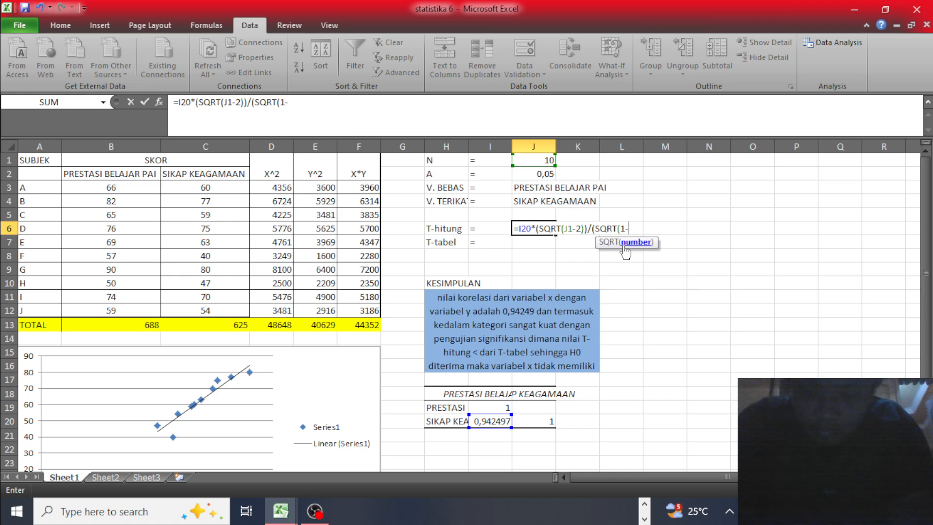
{"action": "type", "text": "("}
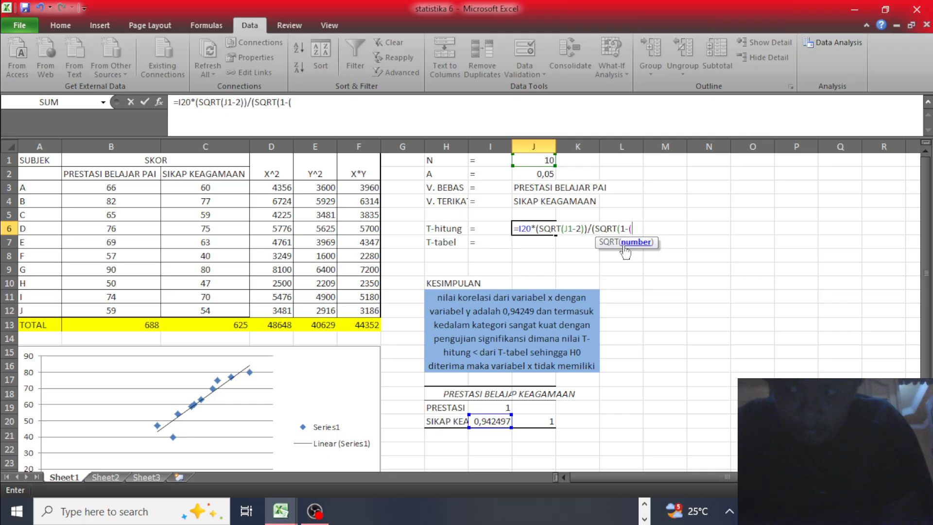
{"action": "left_click", "coordinate": [495, 422]}
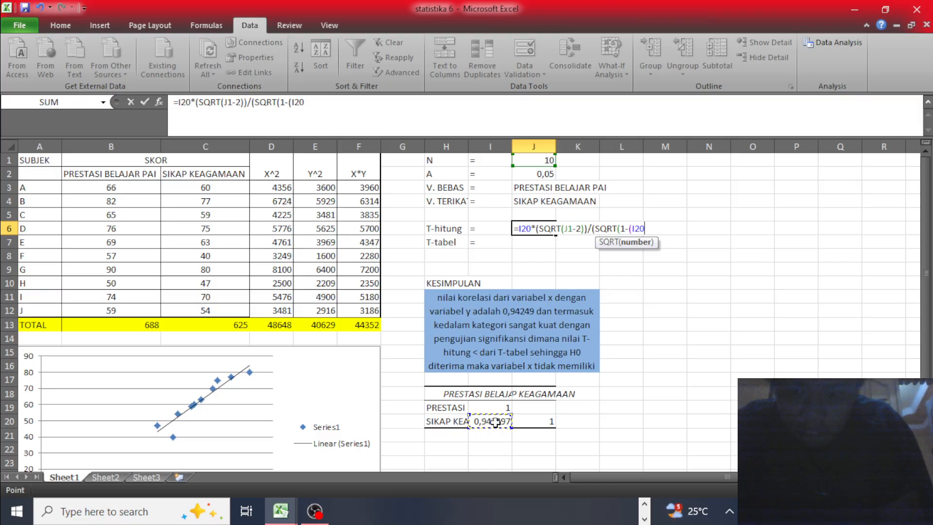
{"action": "type", "text": "^2"}
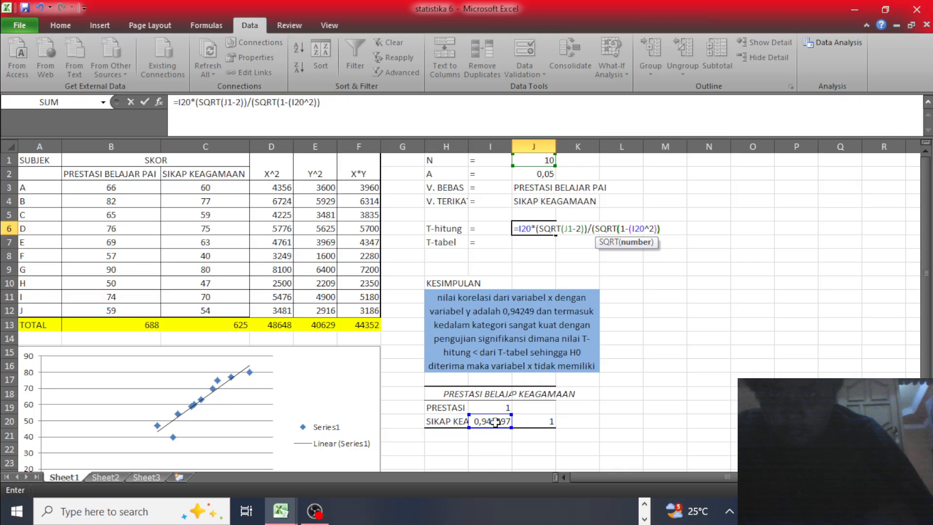
{"action": "type", "text": ")"}
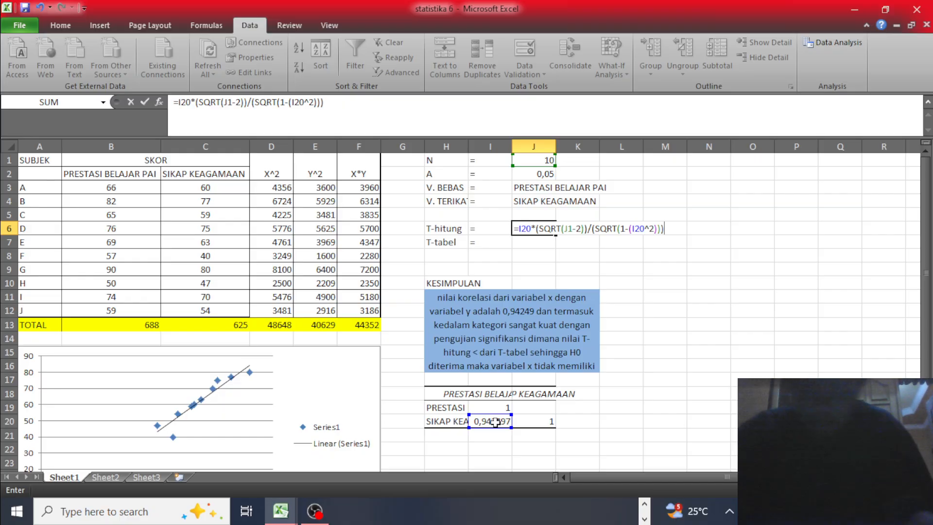
{"action": "key", "text": "Return"}
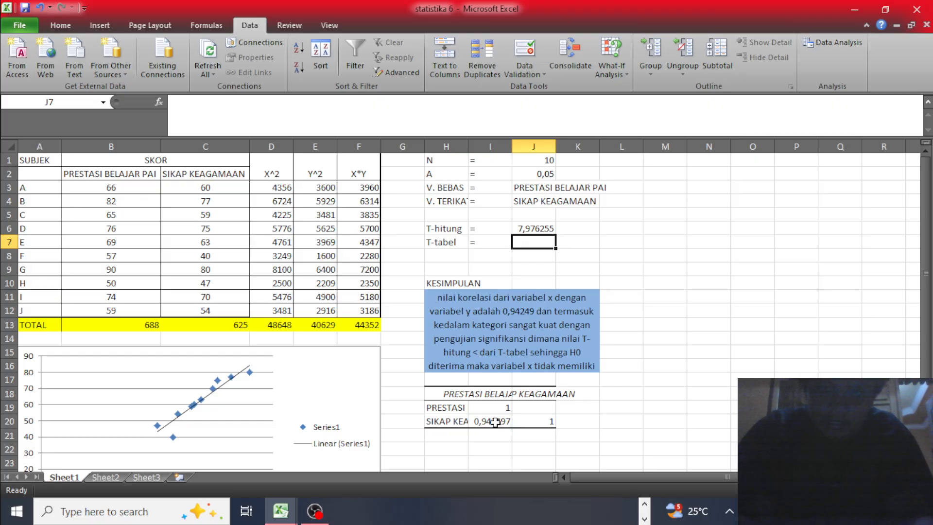
Calculate T-tabel in J7 with =TINV(J2;8), using the significance level in J2 and 8 degrees of freedom
{"action": "type", "text": "="}
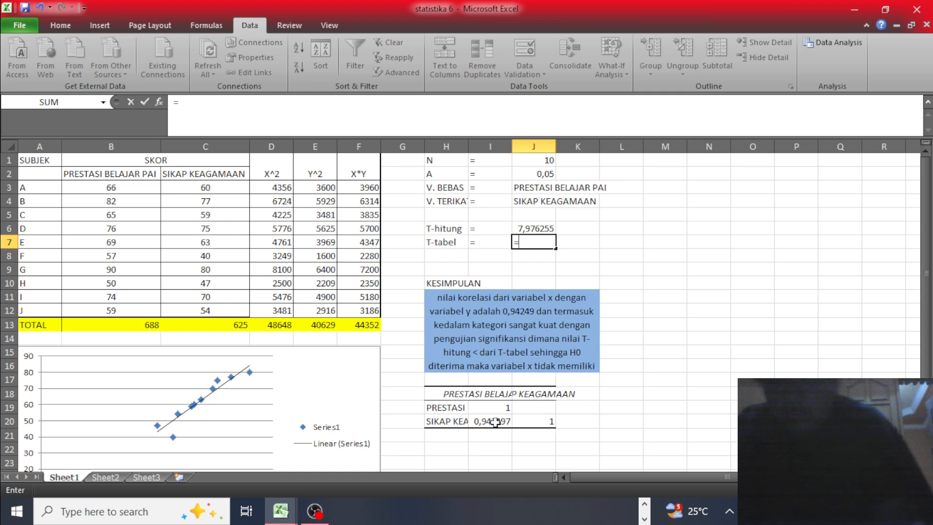
{"action": "type", "text": "ti"}
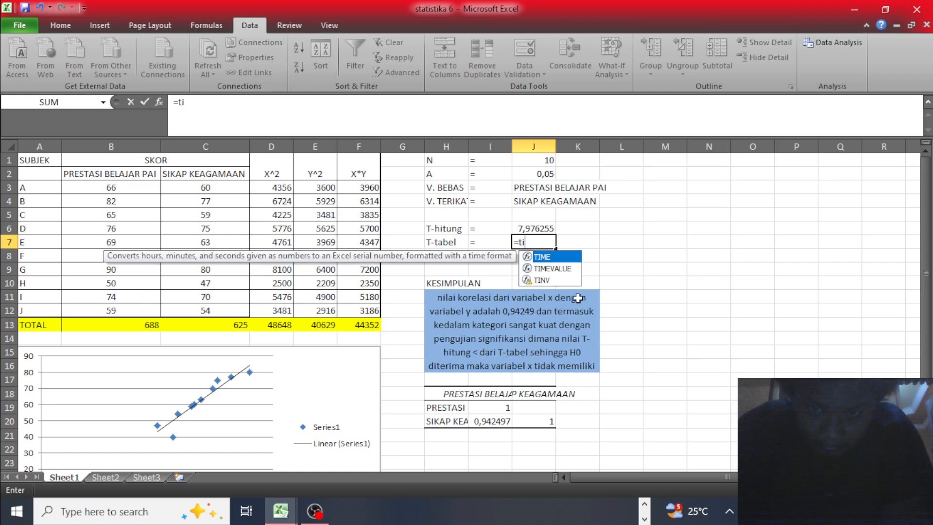
{"action": "double_click", "coordinate": [542, 280]}
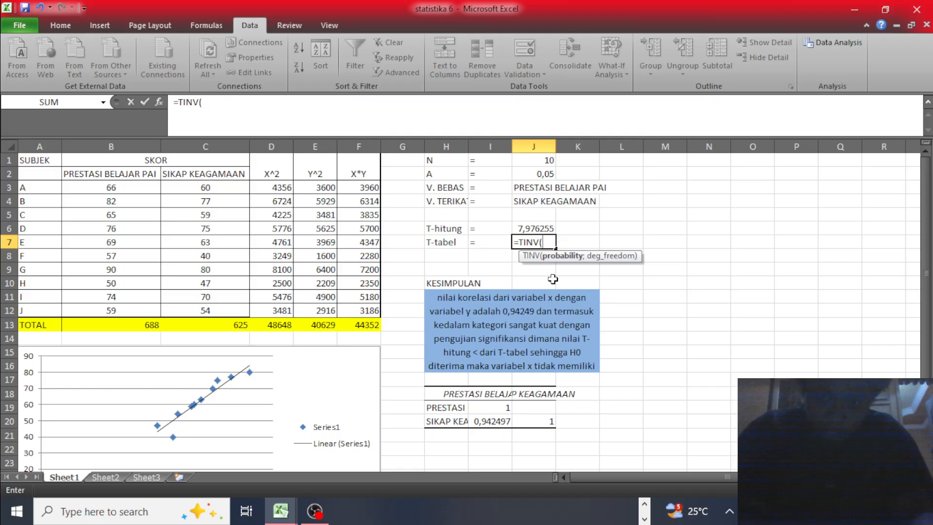
{"action": "left_click", "coordinate": [542, 172]}
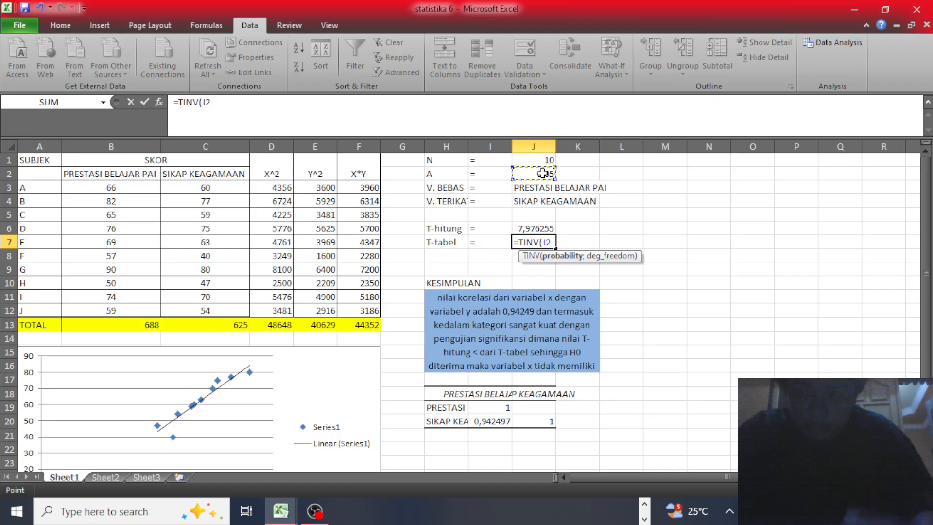
{"action": "type", "text": ";"}
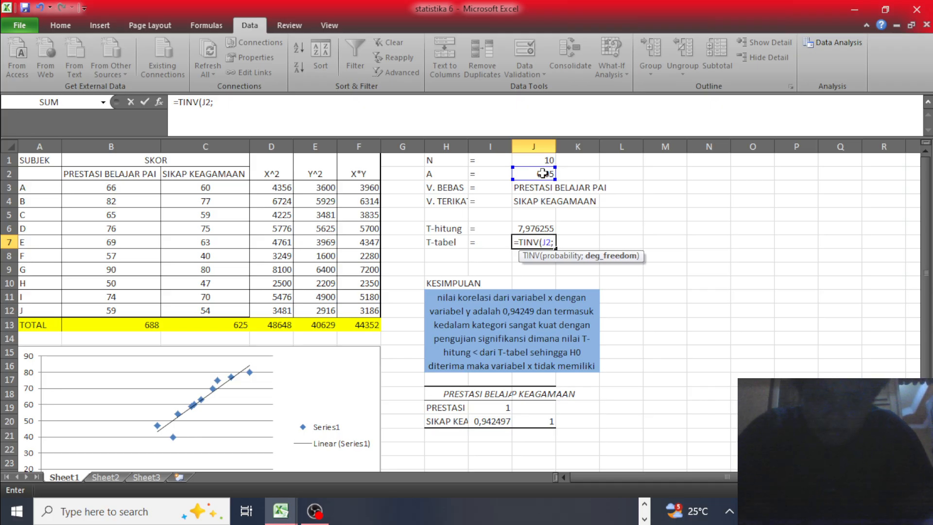
{"action": "type", "text": "8"}
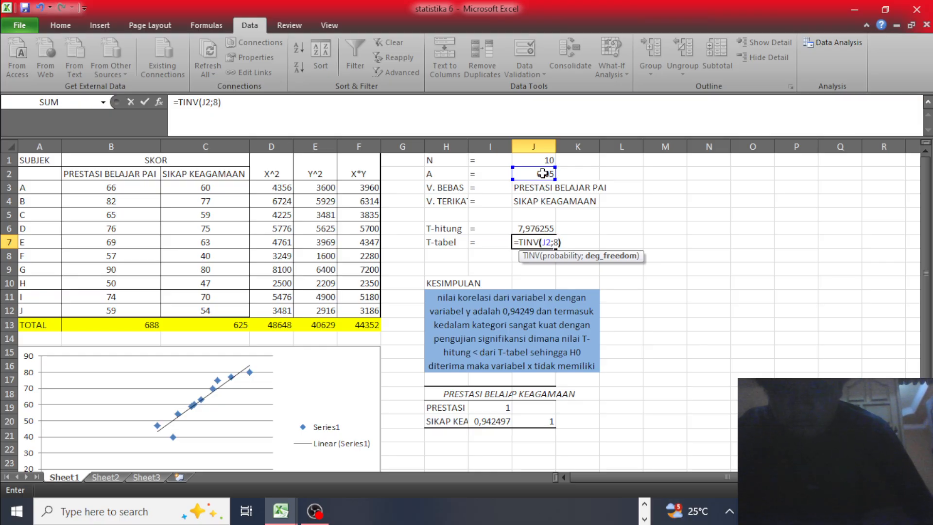
{"action": "type", "text": ")"}
{"action": "key", "text": "Return"}
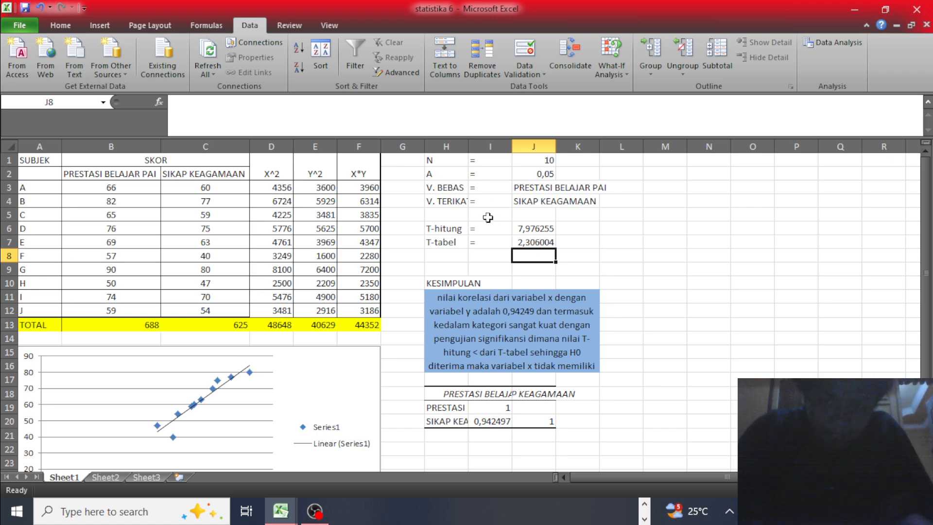
Review the KESIMPULAN text about T-hitung and T-tabel, and the correlation matrix and scatter chart below it
{"action": "left_click", "coordinate": [514, 336]}
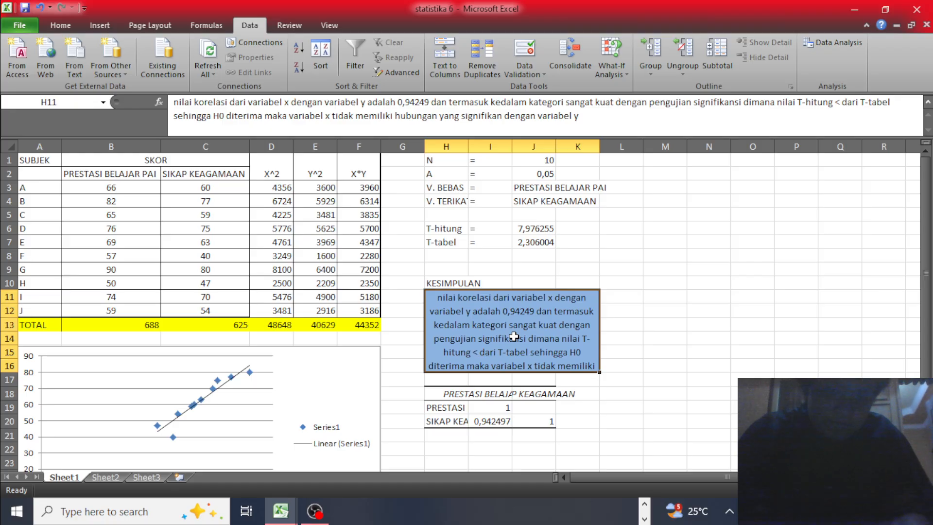
{"action": "key", "text": "Return"}
{"action": "key", "text": "Down"}
{"action": "key", "text": "Down"}
{"action": "key", "text": "Down"}
{"action": "key", "text": "Down"}
{"action": "key", "text": "Down"}
{"action": "key", "text": "Down"}
{"action": "key", "text": "Down"}
{"action": "key", "text": "Down"}
{"action": "key", "text": "Down"}
{"action": "key", "text": "Down"}
{"action": "key", "text": "Down"}
{"action": "key", "text": "Down"}
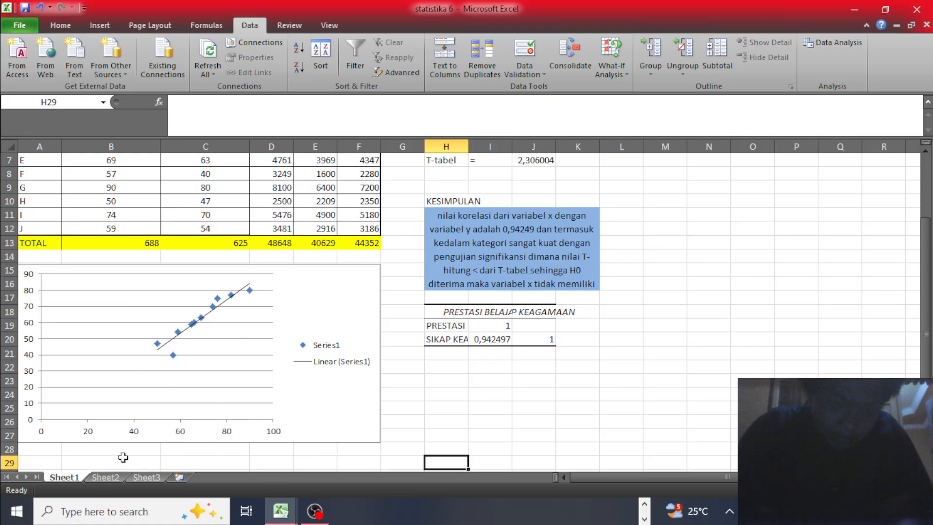
Switch to Sheet2 and examine the contingency table, the oij values and the eij formula in C9
{"action": "left_click", "coordinate": [105, 477]}
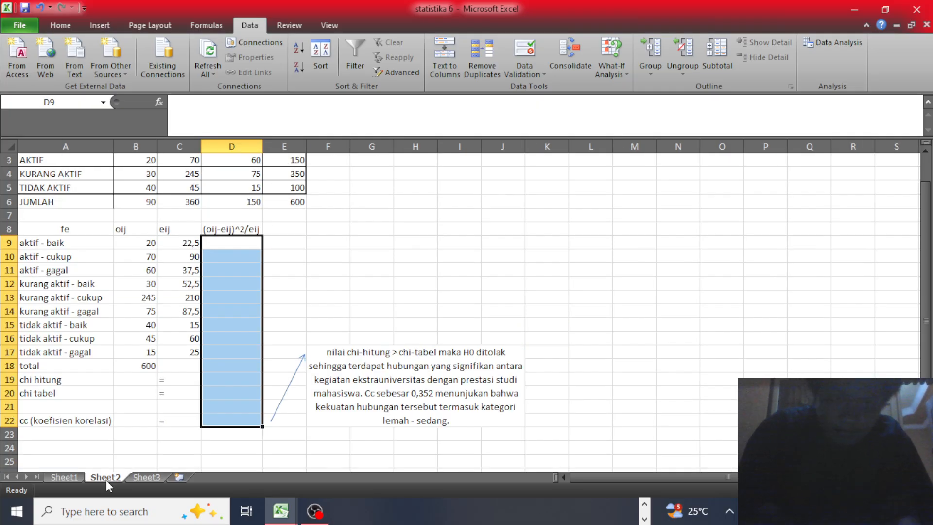
{"action": "key", "text": "Up"}
{"action": "key", "text": "Up"}
{"action": "key", "text": "Up"}
{"action": "key", "text": "Up"}
{"action": "key", "text": "Up"}
{"action": "key", "text": "Up"}
{"action": "key", "text": "Up"}
{"action": "key", "text": "Up"}
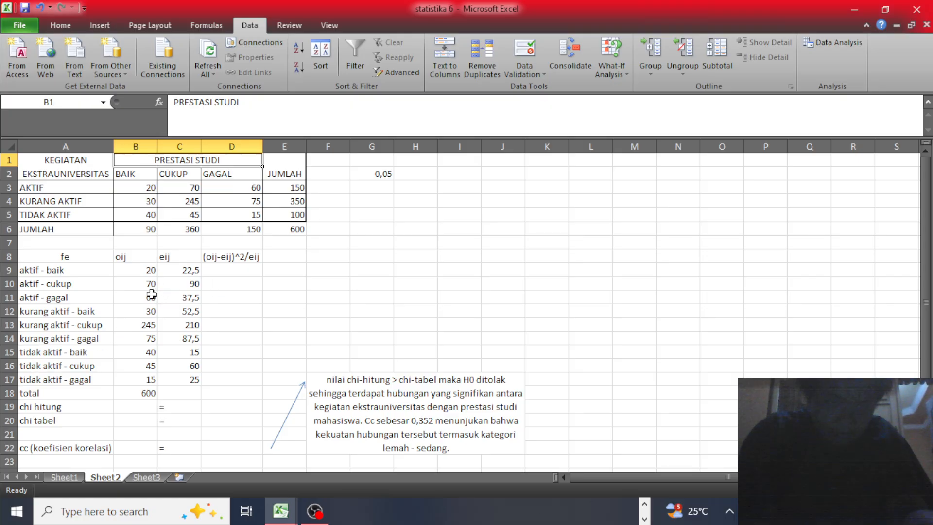
{"action": "left_click", "coordinate": [181, 272]}
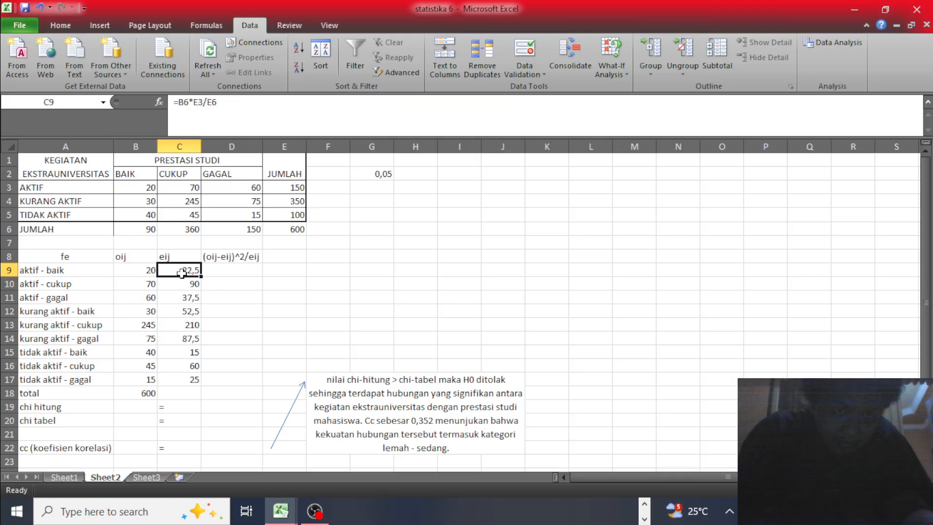
{"action": "left_click", "coordinate": [141, 271]}
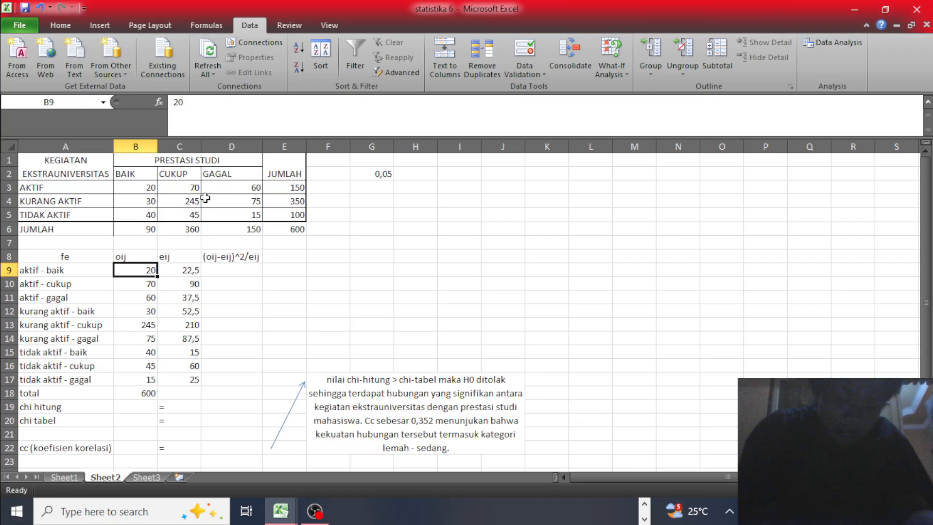
{"action": "left_click", "coordinate": [188, 270]}
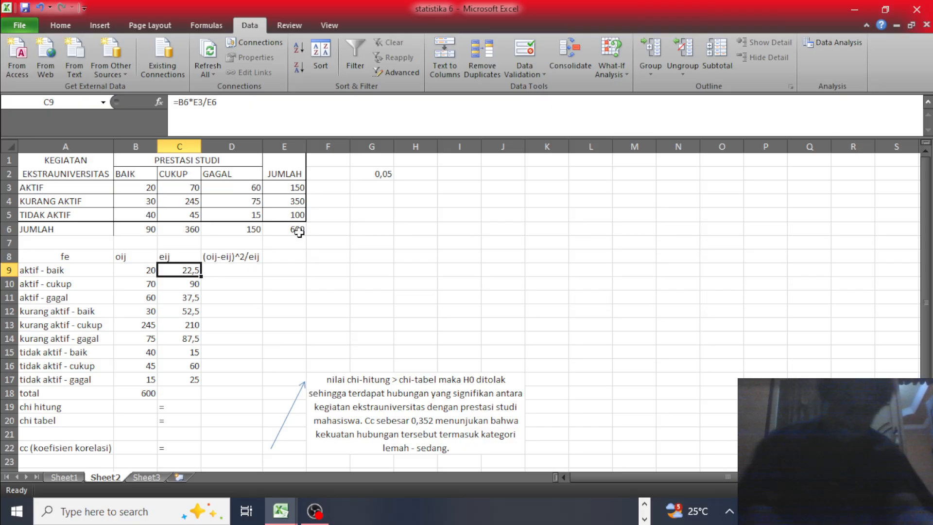
Enter =(B9-C9)^2/C9 in D9 for the aktif - baik row and fill the formula down to D17
{"action": "left_click", "coordinate": [228, 270]}
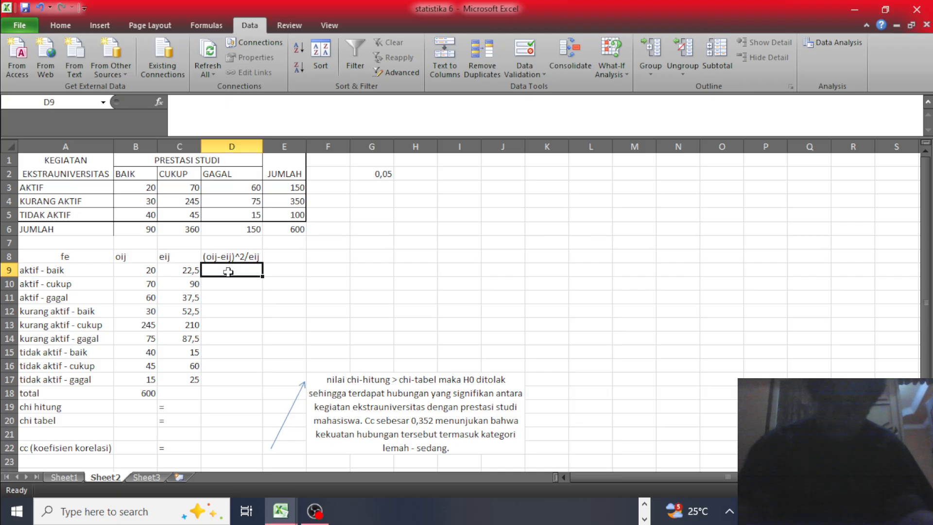
{"action": "type", "text": "="}
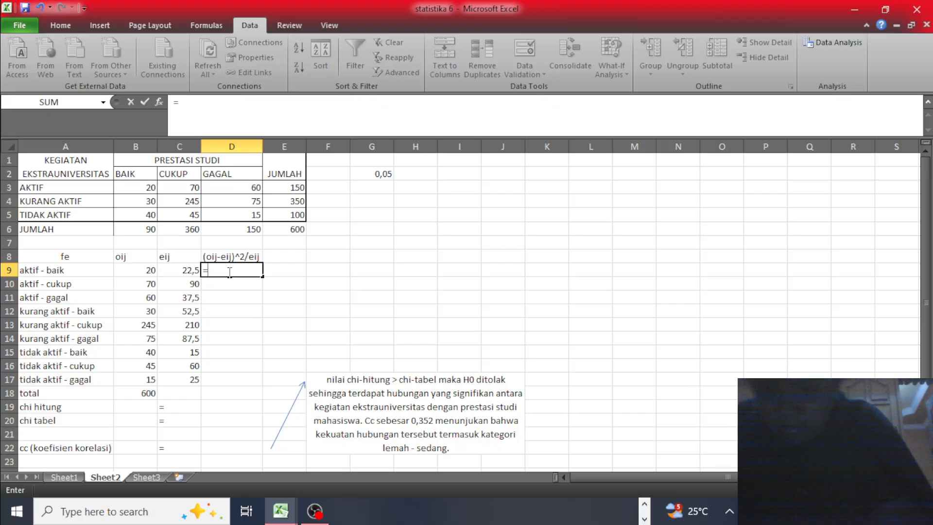
{"action": "type", "text": "("}
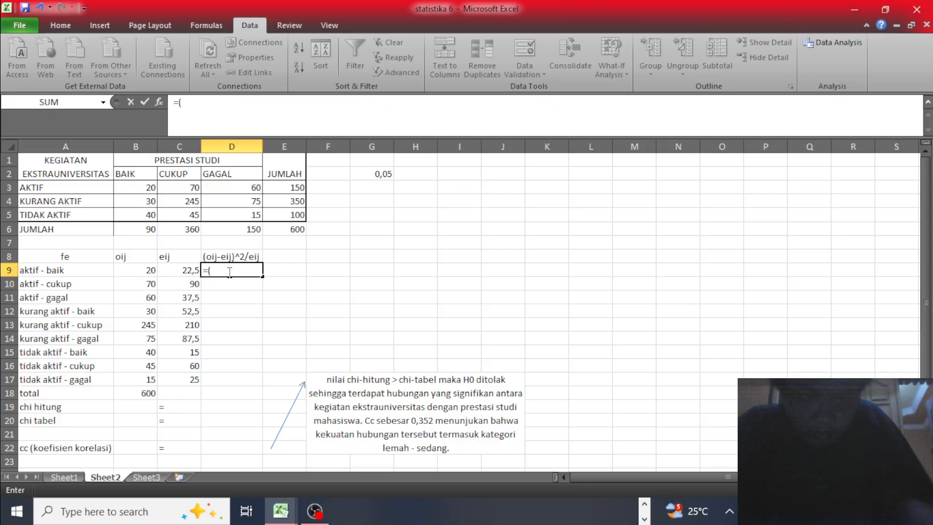
{"action": "left_click", "coordinate": [144, 271]}
{"action": "type", "text": "-"}
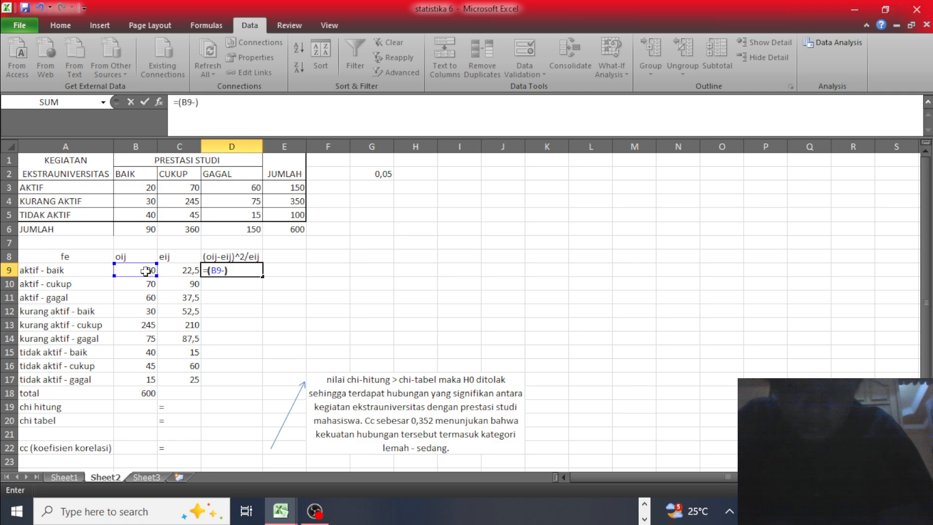
{"action": "left_click", "coordinate": [182, 274]}
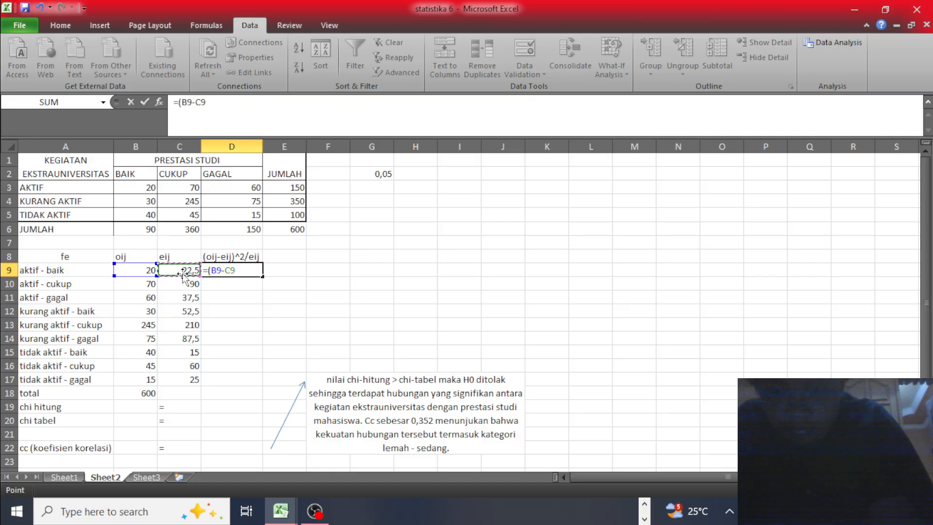
{"action": "type", "text": ")"}
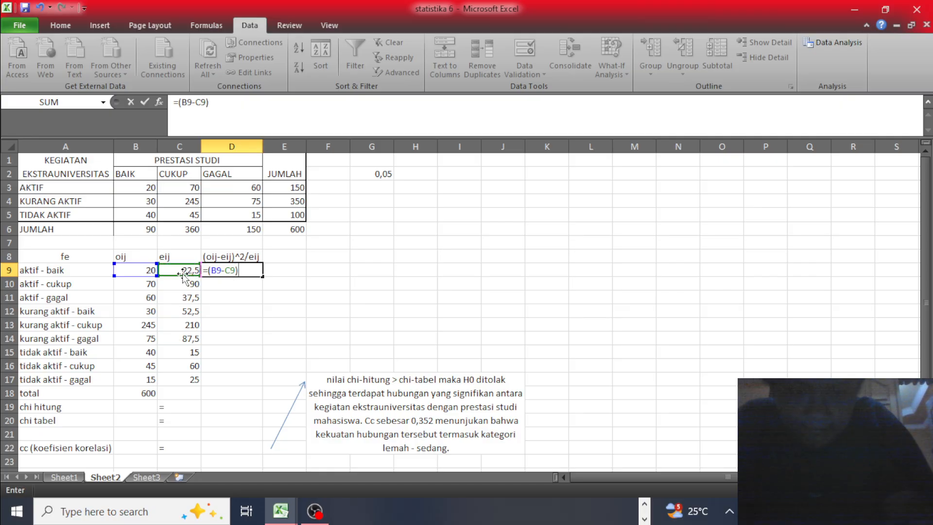
{"action": "type", "text": "^"}
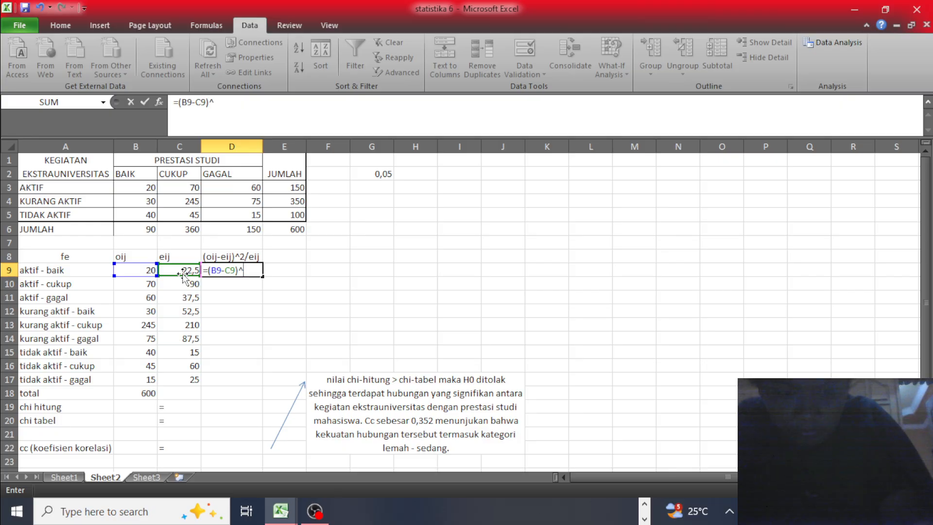
{"action": "type", "text": "2/"}
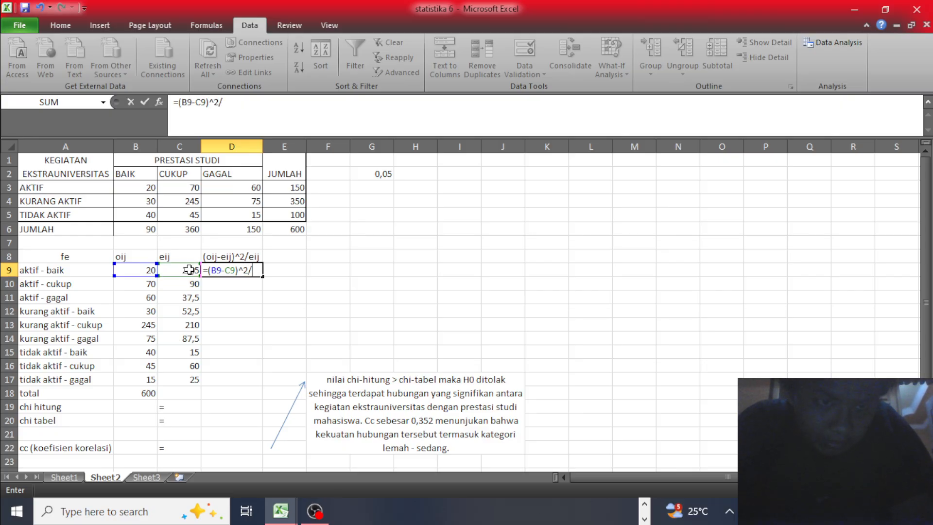
{"action": "left_click", "coordinate": [191, 271]}
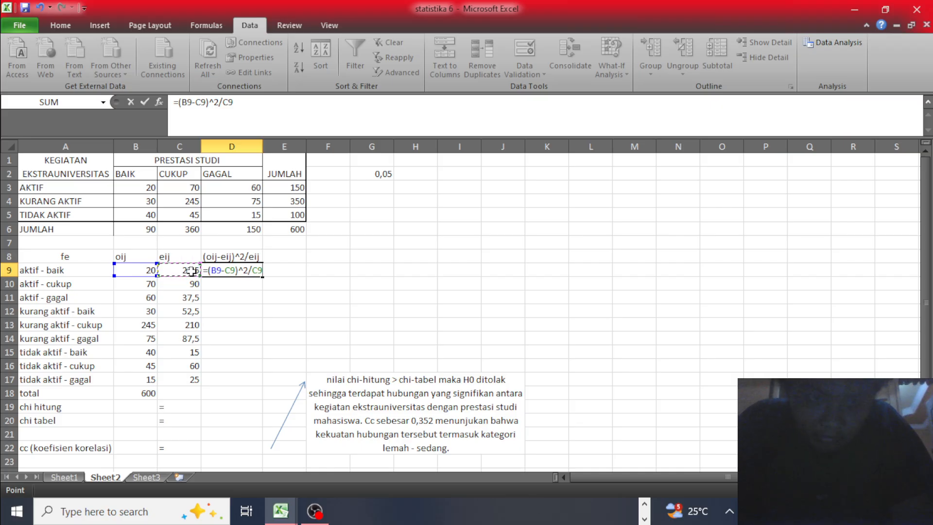
{"action": "key", "text": "Return"}
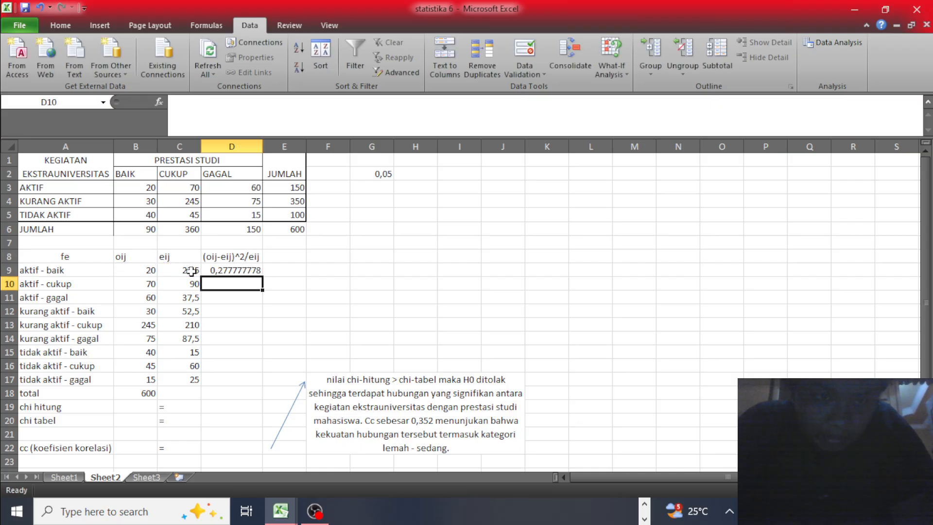
{"action": "left_click", "coordinate": [247, 271]}
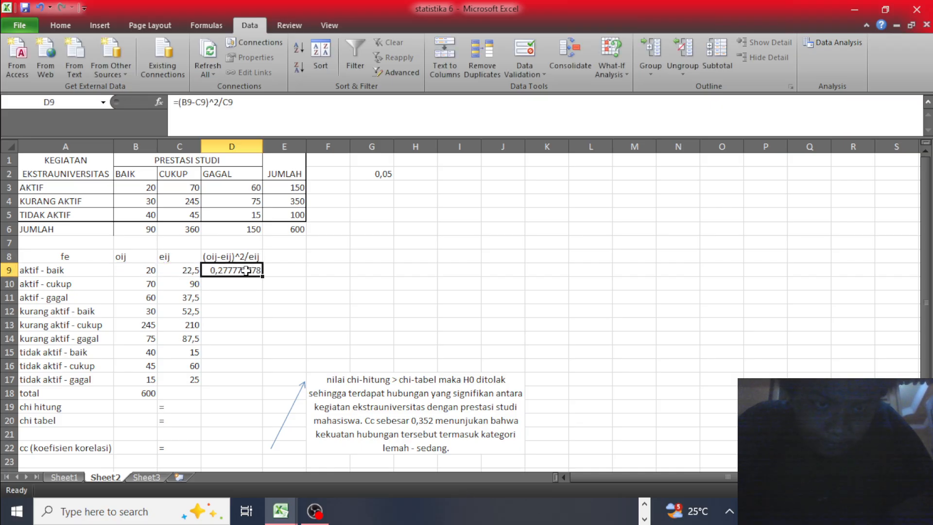
{"action": "left_click_drag", "start_coordinate": [263, 278], "coordinate": [249, 392]}
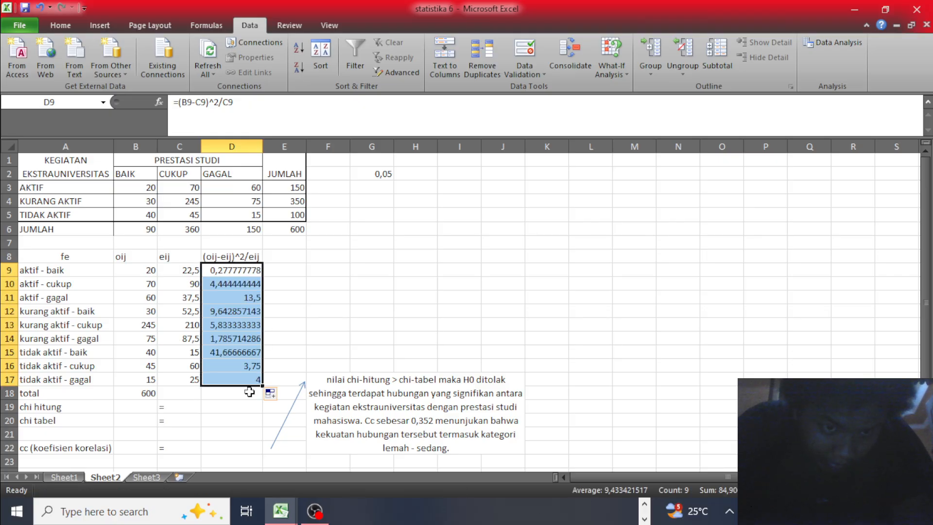
Start a formula for the chi hitung value in cell D19
{"action": "left_click", "coordinate": [197, 403]}
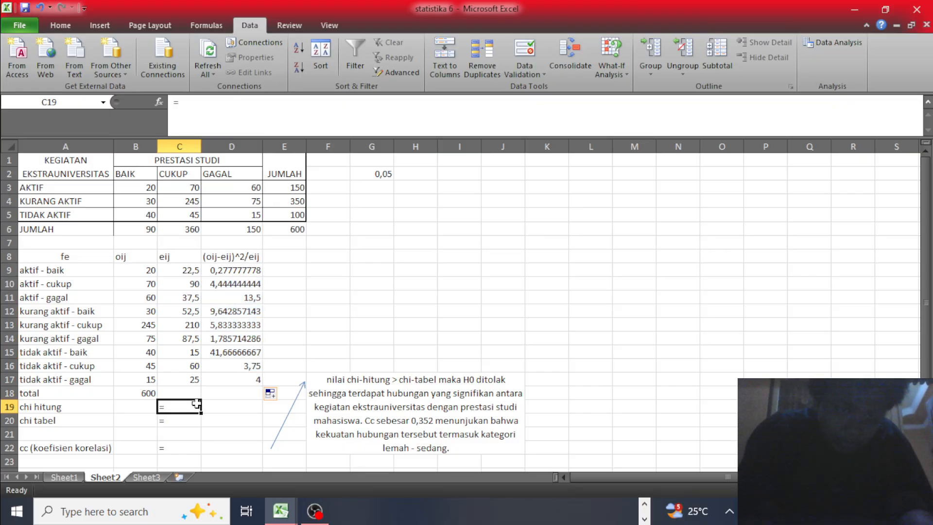
{"action": "left_click", "coordinate": [227, 405]}
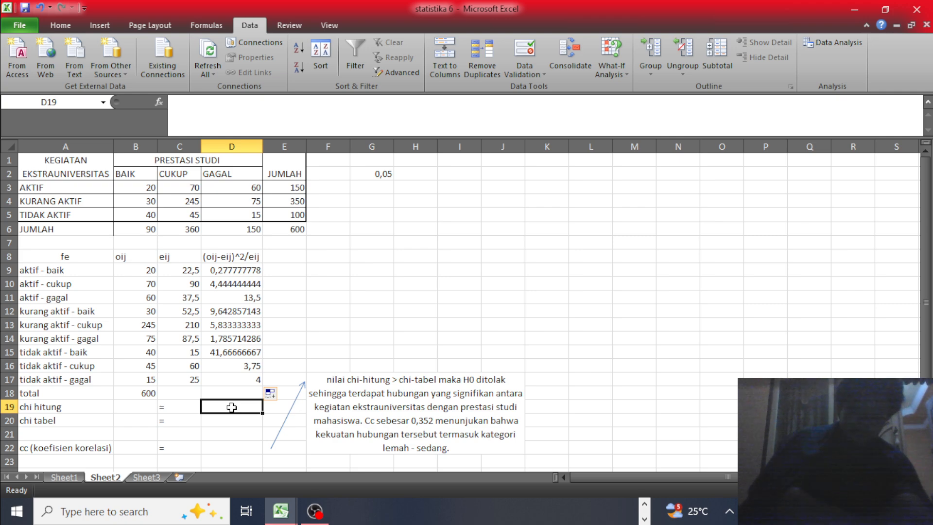
{"action": "type", "text": "="}
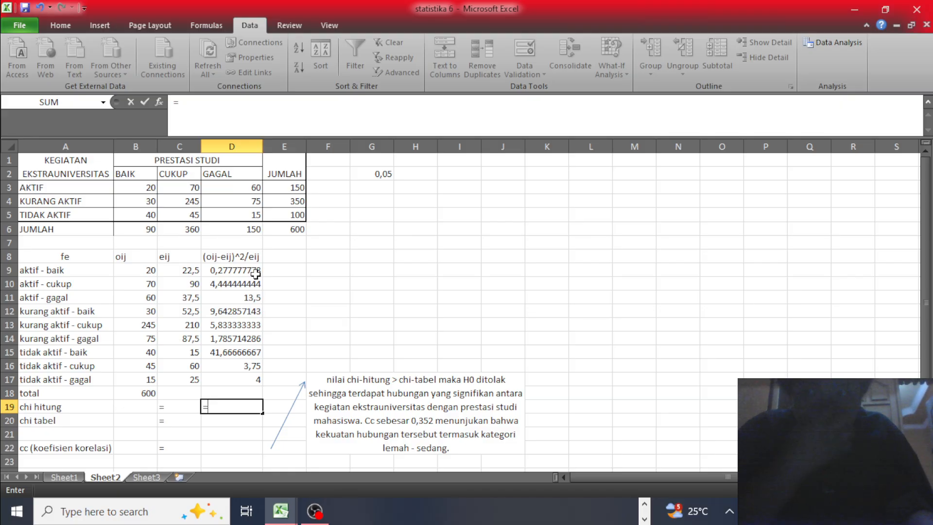
{"action": "left_click_drag", "start_coordinate": [256, 274], "coordinate": [258, 374]}
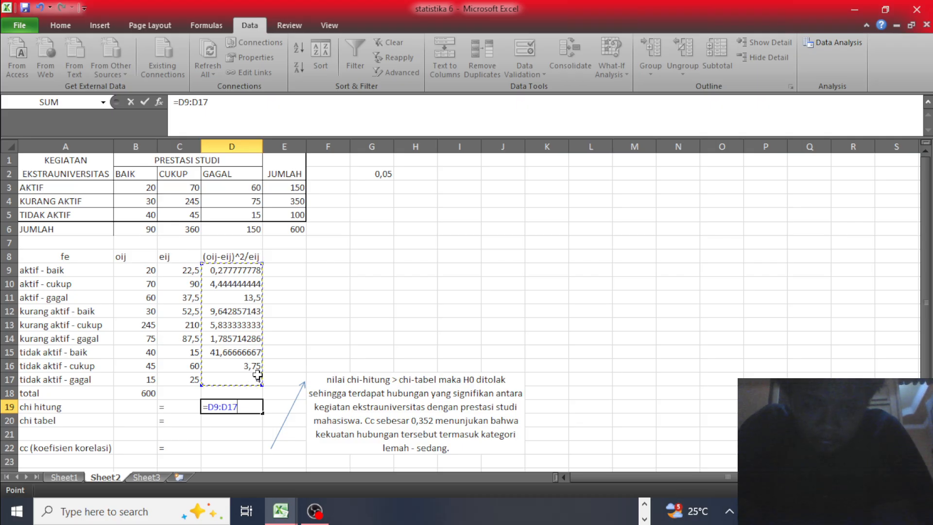
{"action": "key", "text": "BackSpace"}
{"action": "key", "text": "BackSpace"}
{"action": "key", "text": "BackSpace"}
{"action": "key", "text": "BackSpace"}
{"action": "key", "text": "BackSpace"}
{"action": "key", "text": "BackSpace"}
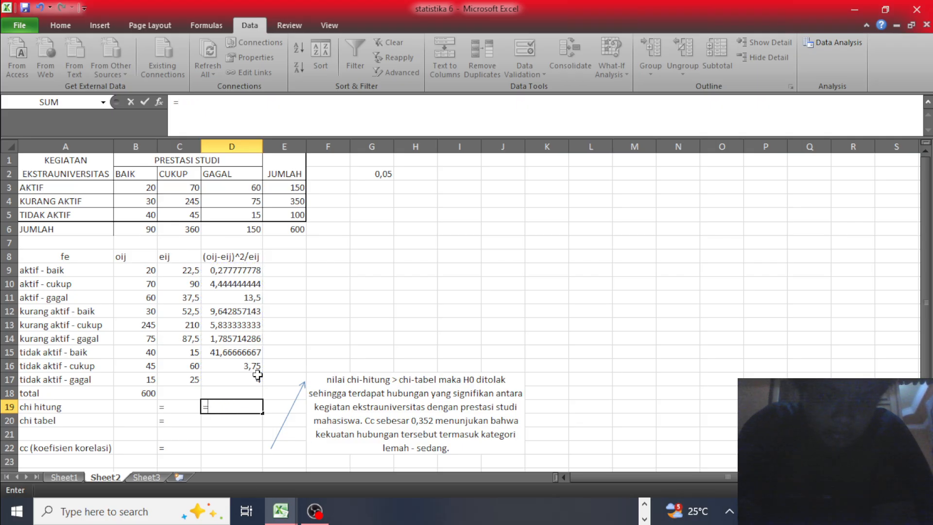
{"action": "type", "text": "su"}
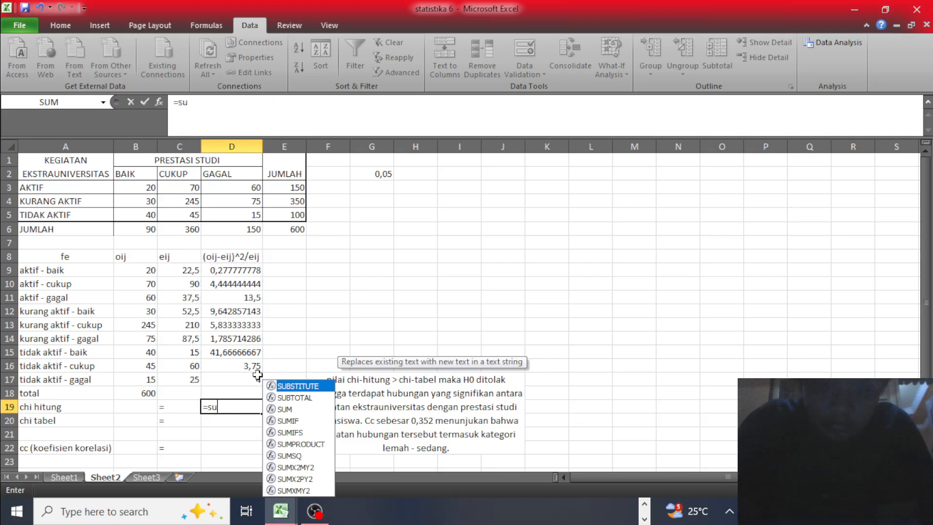
{"action": "double_click", "coordinate": [290, 409]}
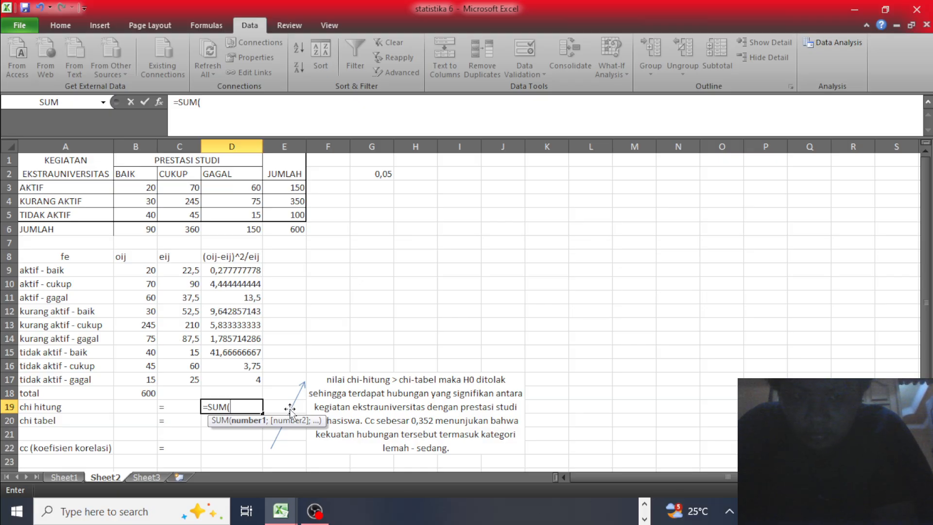
{"action": "key", "text": "BackSpace"}
{"action": "key", "text": "BackSpace"}
{"action": "key", "text": "BackSpace"}
{"action": "key", "text": "BackSpace"}
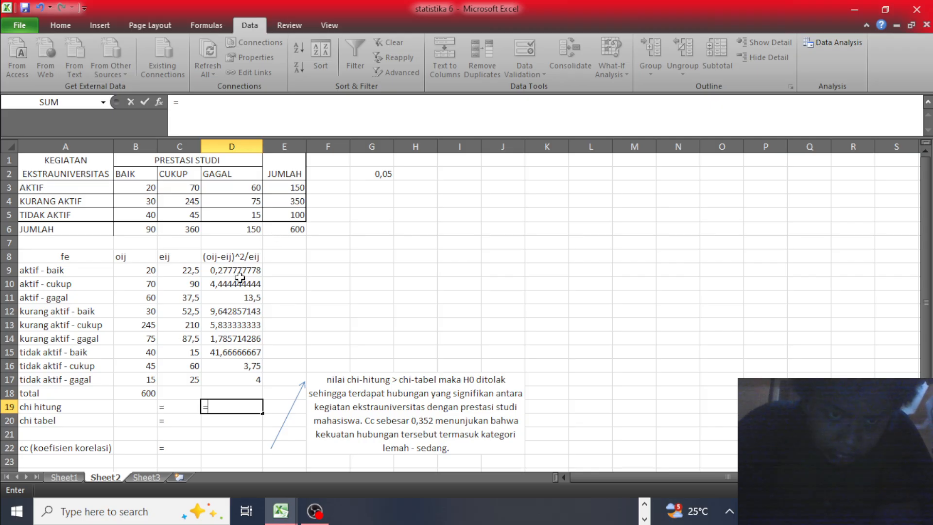
Enter a SUM formula over the (oij-eij)^2/eij values D9:D17 in D19 as the chi hitung value
{"action": "left_click_drag", "start_coordinate": [238, 273], "coordinate": [252, 373]}
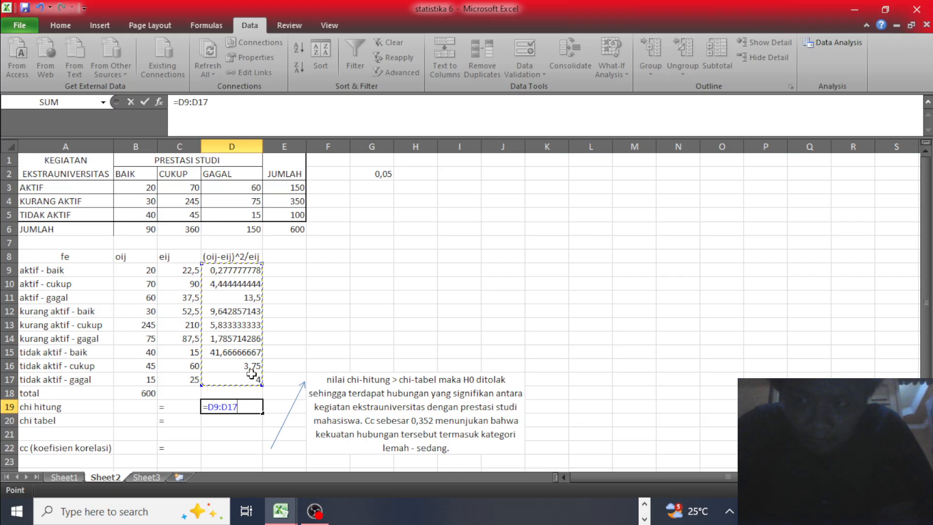
{"action": "key", "text": "Return"}
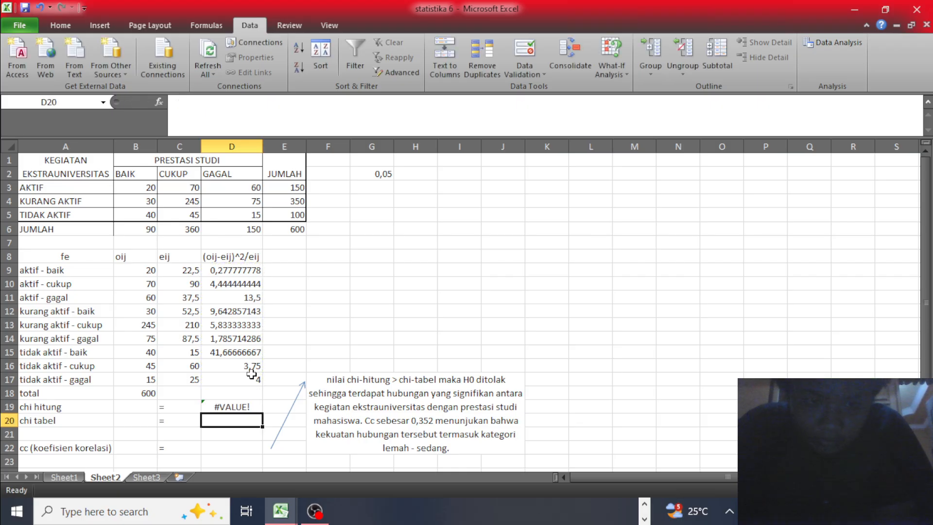
{"action": "left_click", "coordinate": [236, 405]}
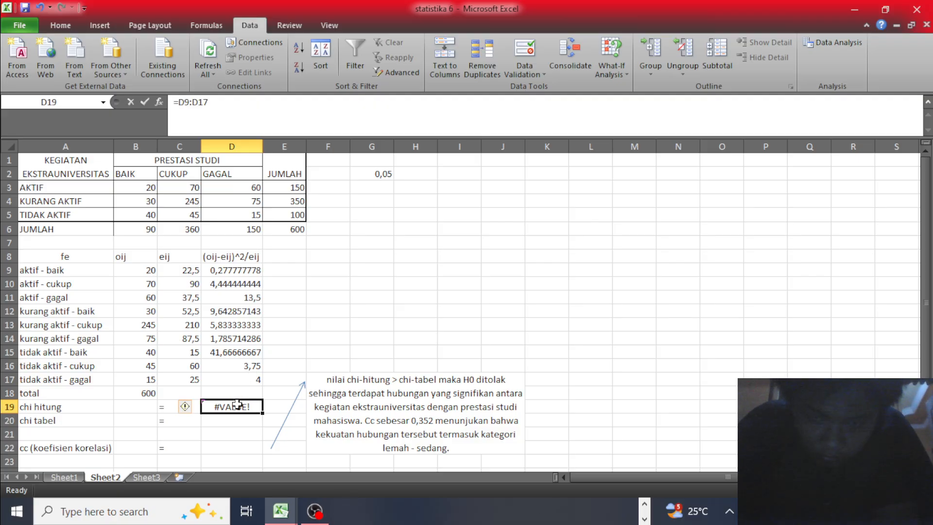
{"action": "double_click", "coordinate": [239, 405]}
{"action": "type", "text": "=su"}
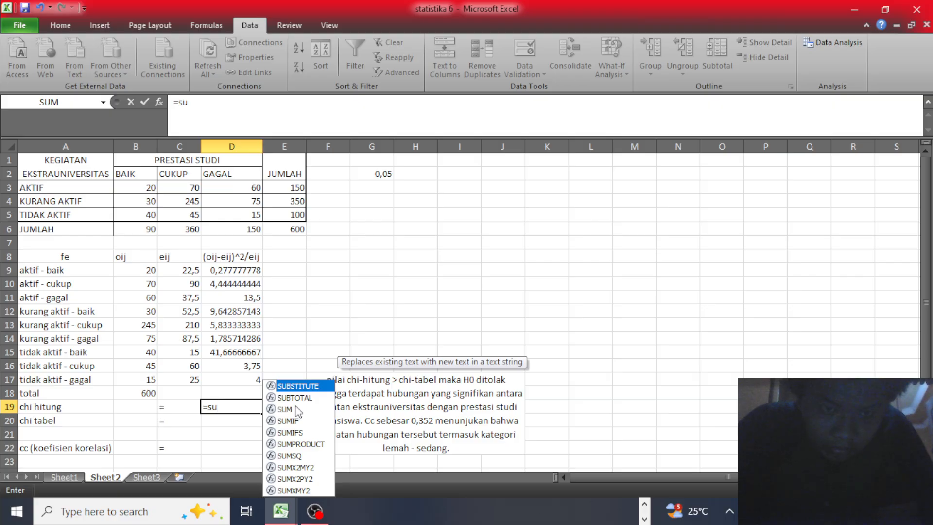
{"action": "left_click", "coordinate": [292, 409]}
{"action": "double_click", "coordinate": [294, 408]}
{"action": "left_click_drag", "start_coordinate": [236, 271], "coordinate": [248, 380]}
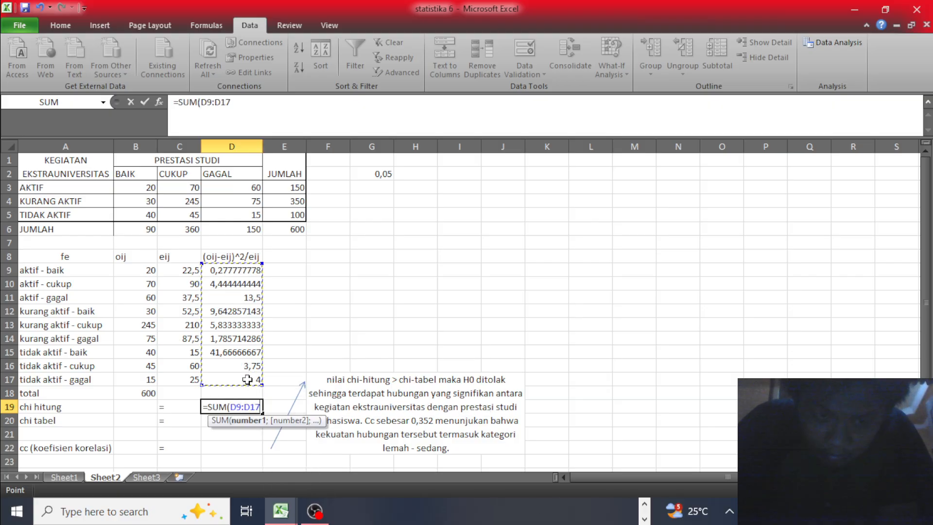
{"action": "key", "text": "Return"}
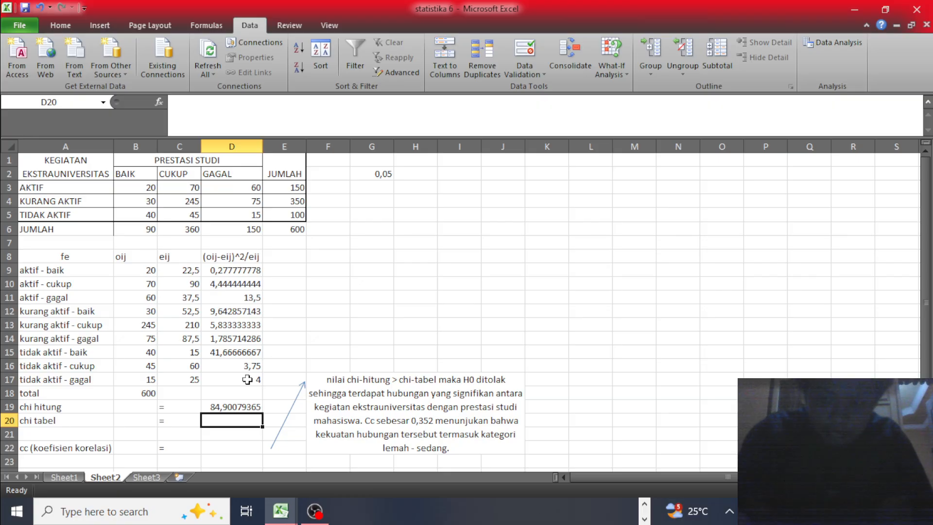
Enter =CHIINV(G2;4) in D20 to calculate the chi tabel value
{"action": "type", "text": "="}
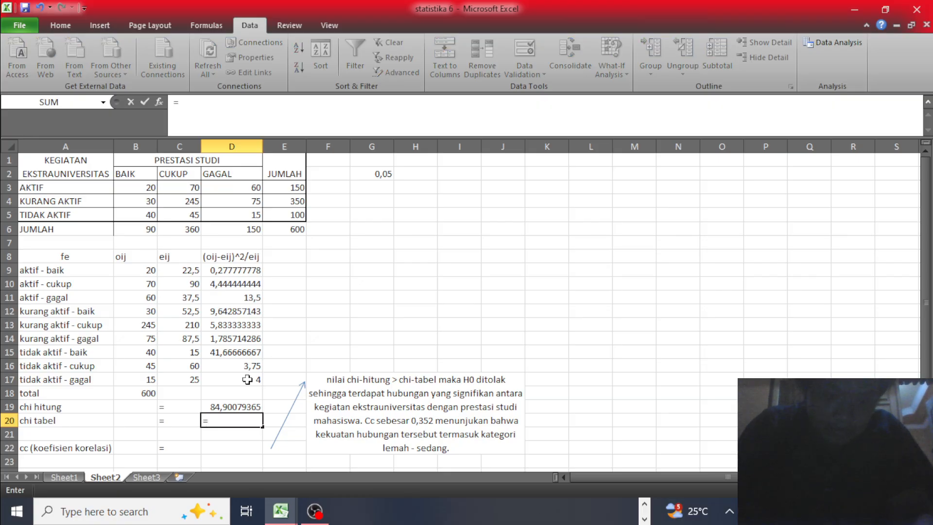
{"action": "type", "text": "ch"}
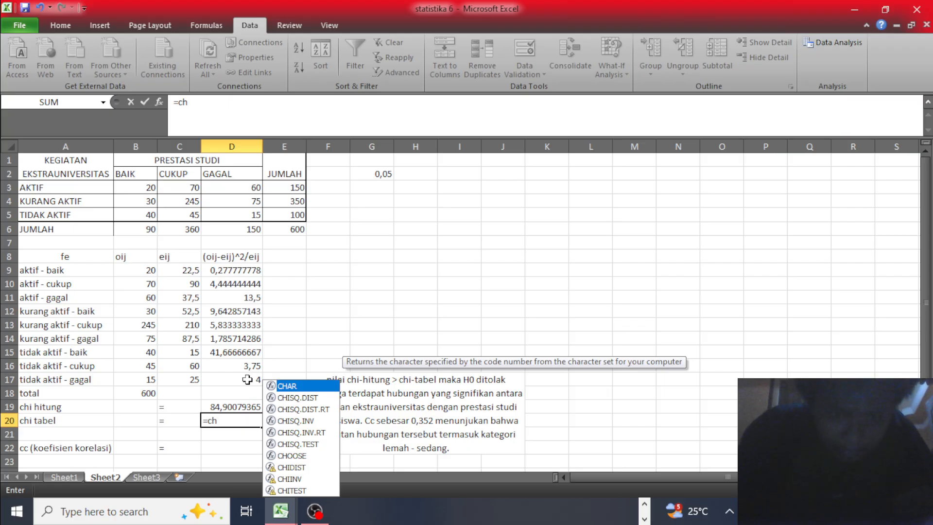
{"action": "double_click", "coordinate": [295, 479]}
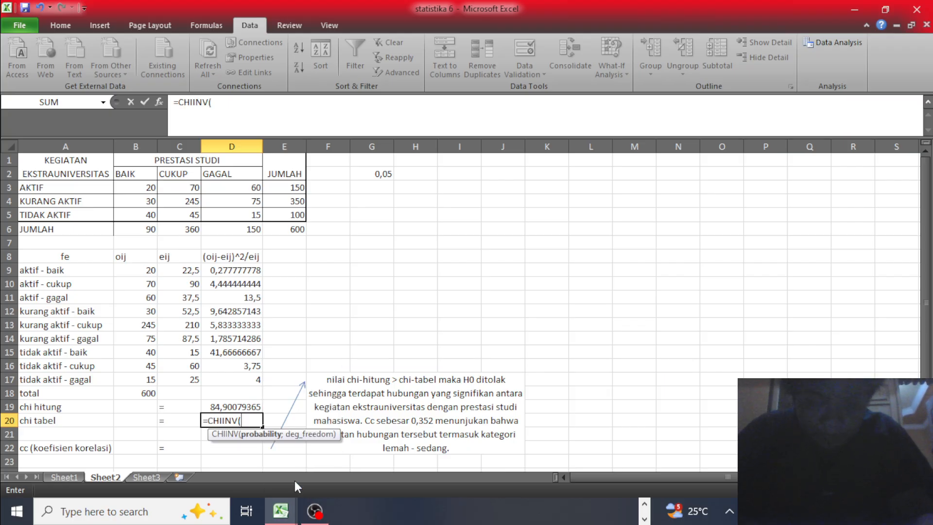
{"action": "left_click", "coordinate": [377, 179]}
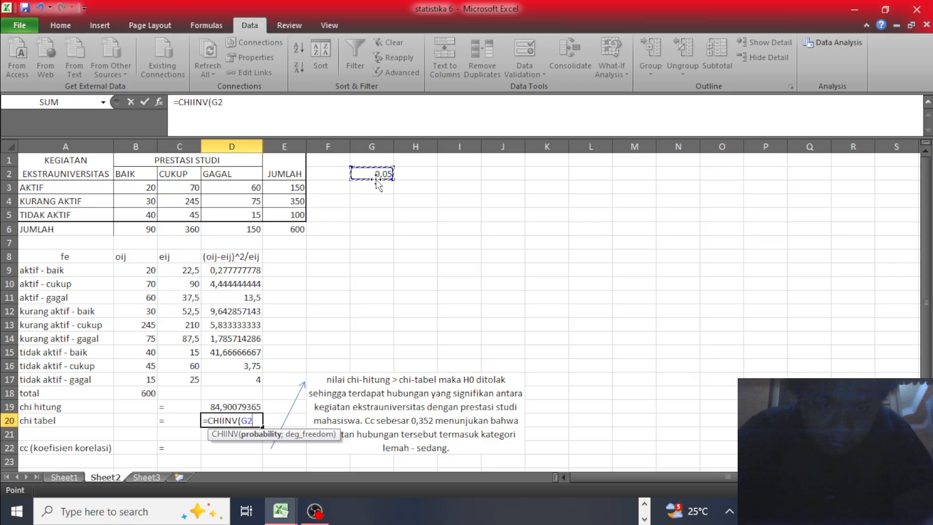
{"action": "type", "text": ";"}
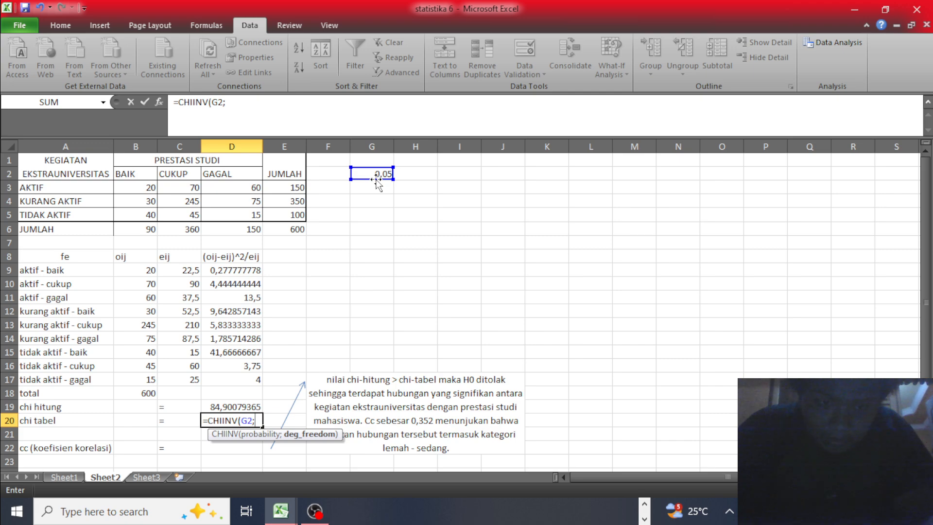
{"action": "type", "text": "4)"}
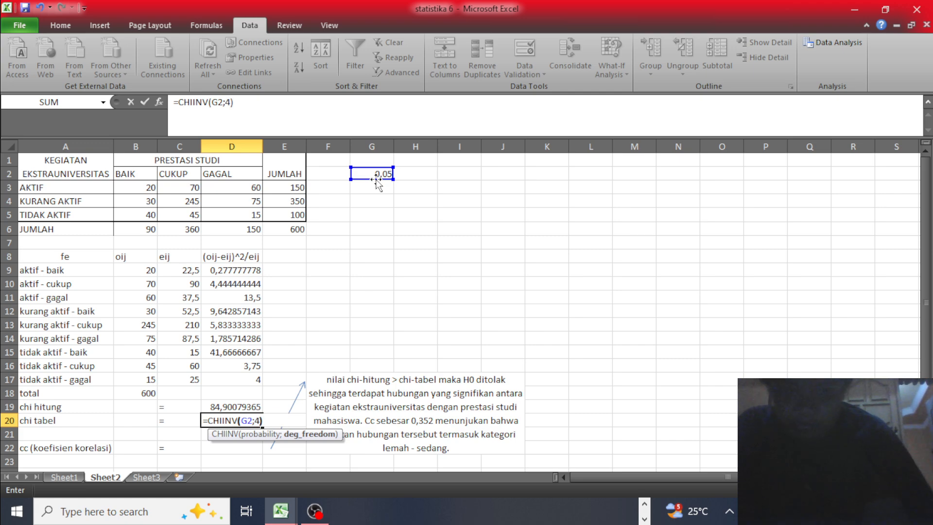
{"action": "key", "text": "Return"}
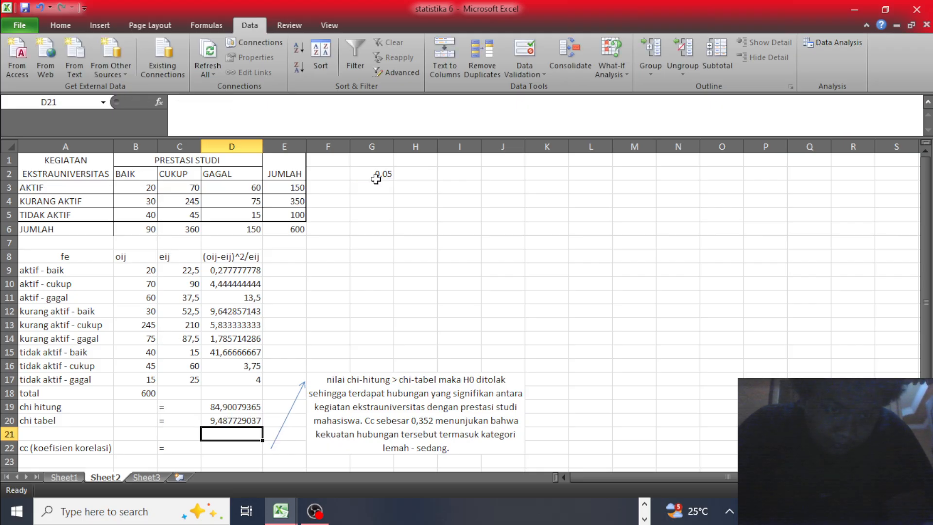
Enter =SQRT(D19/(B18+D19)) in D22 to calculate the cc (koefisien korelasi)
{"action": "left_click", "coordinate": [226, 443]}
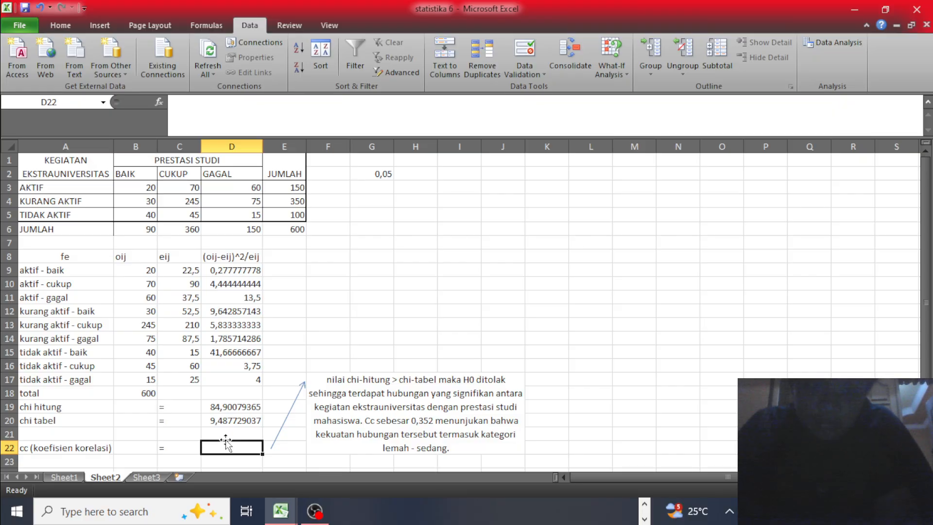
{"action": "type", "text": "="}
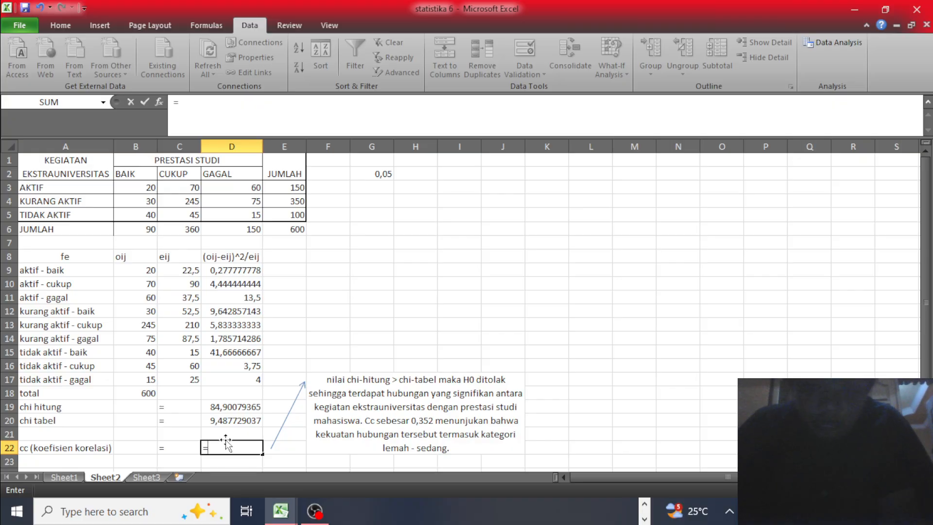
{"action": "type", "text": "sqrt"}
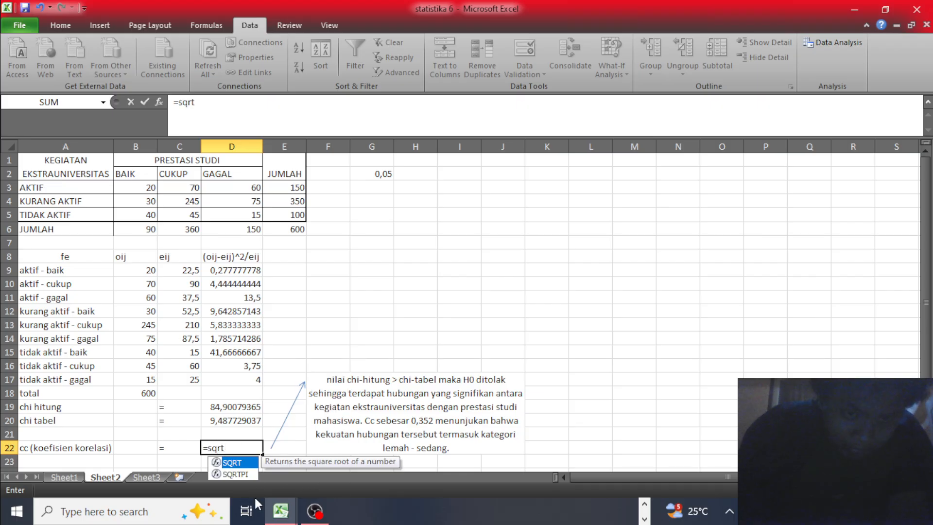
{"action": "double_click", "coordinate": [245, 464]}
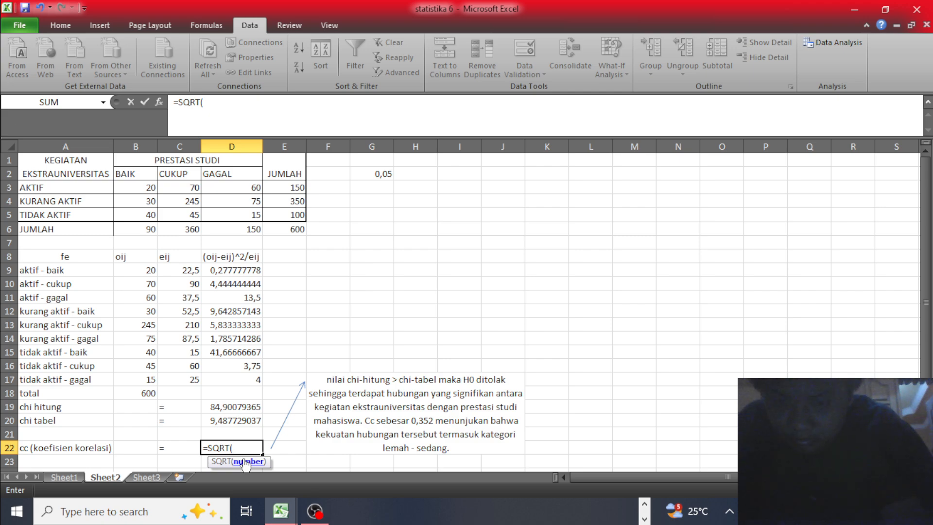
{"action": "type", "text": "("}
{"action": "key", "text": "BackSpace"}
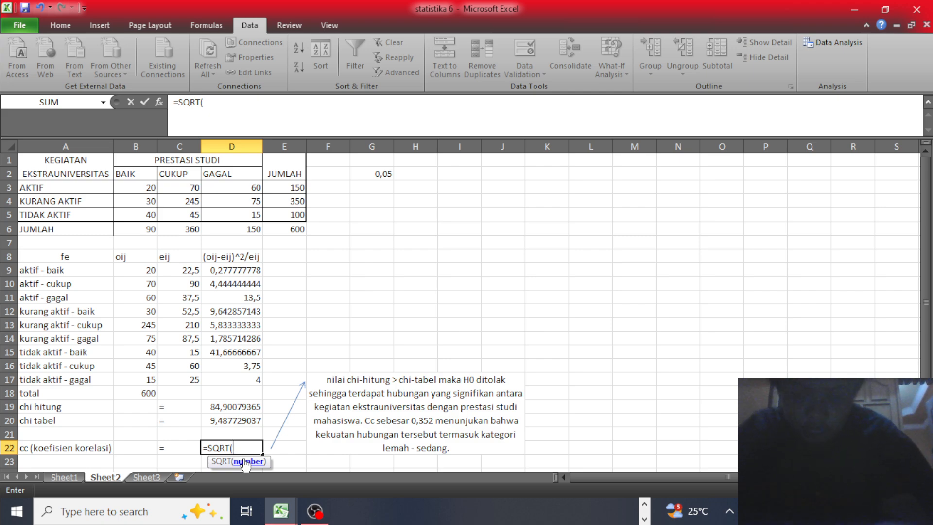
{"action": "left_click", "coordinate": [250, 409]}
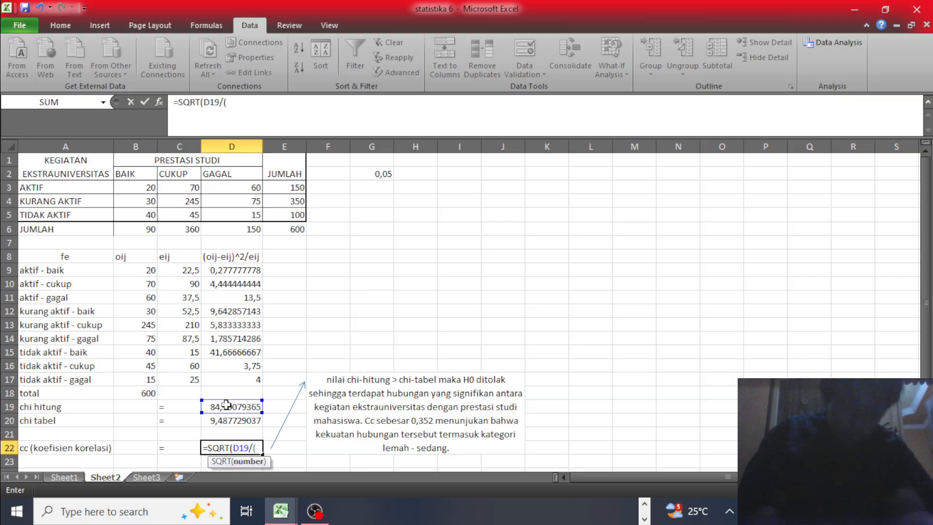
{"action": "left_click", "coordinate": [138, 392]}
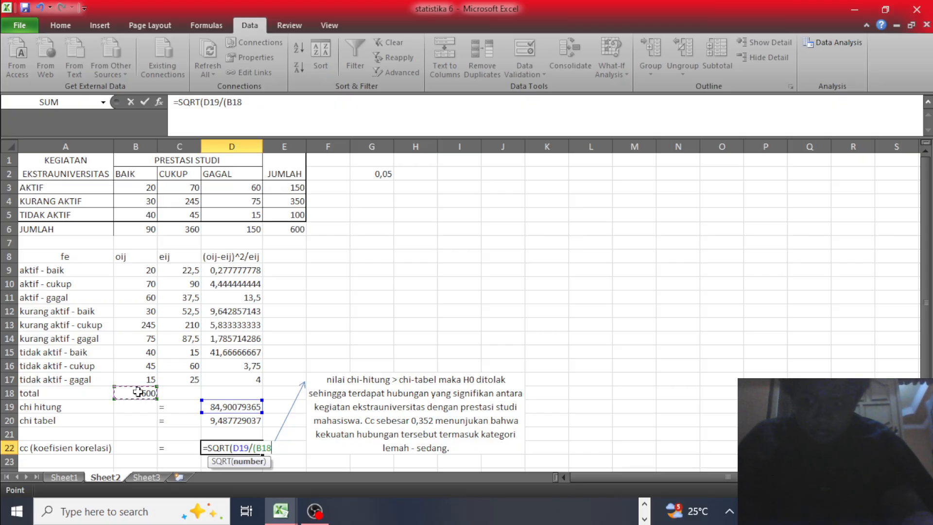
{"action": "type", "text": "+"}
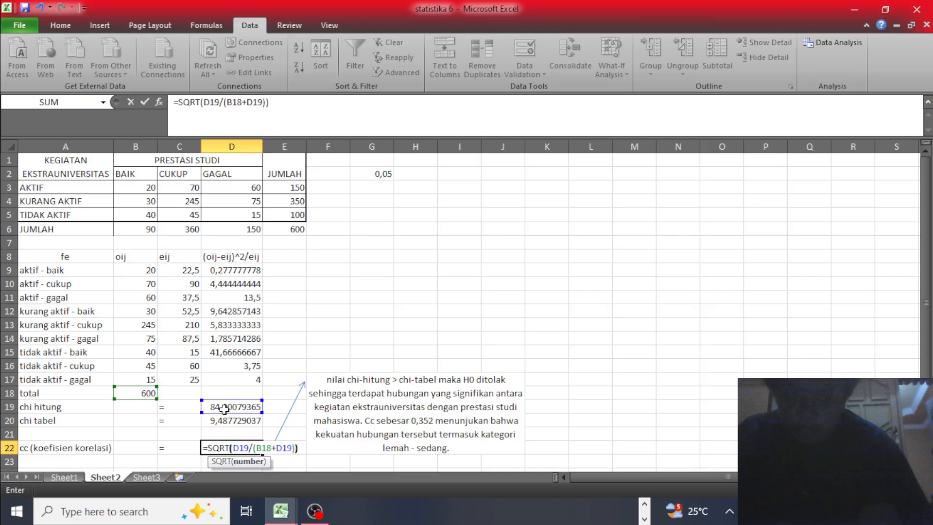
{"action": "key", "text": "Return"}
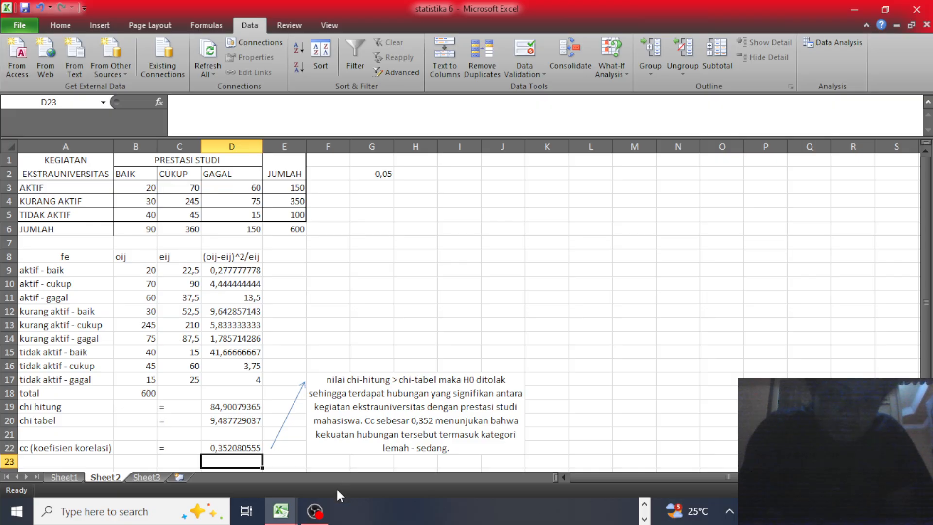
{"action": "left_click", "coordinate": [317, 514]}
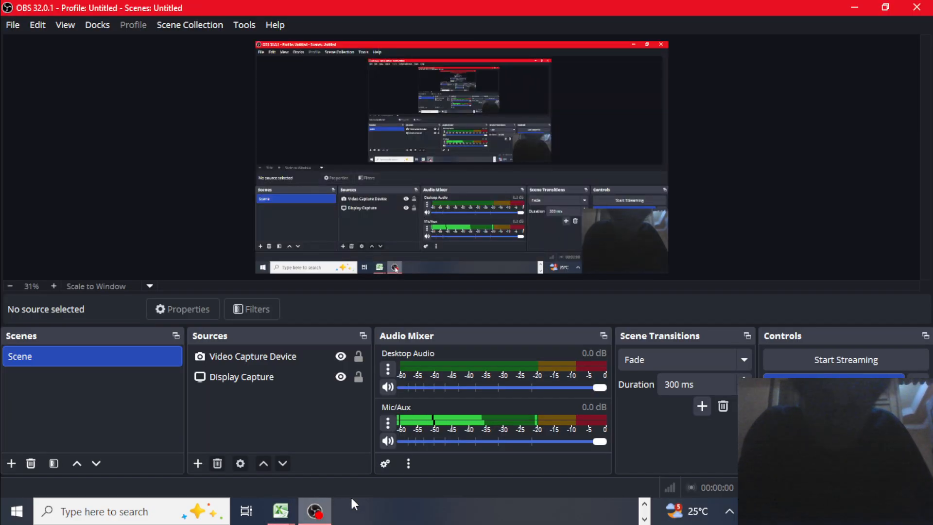